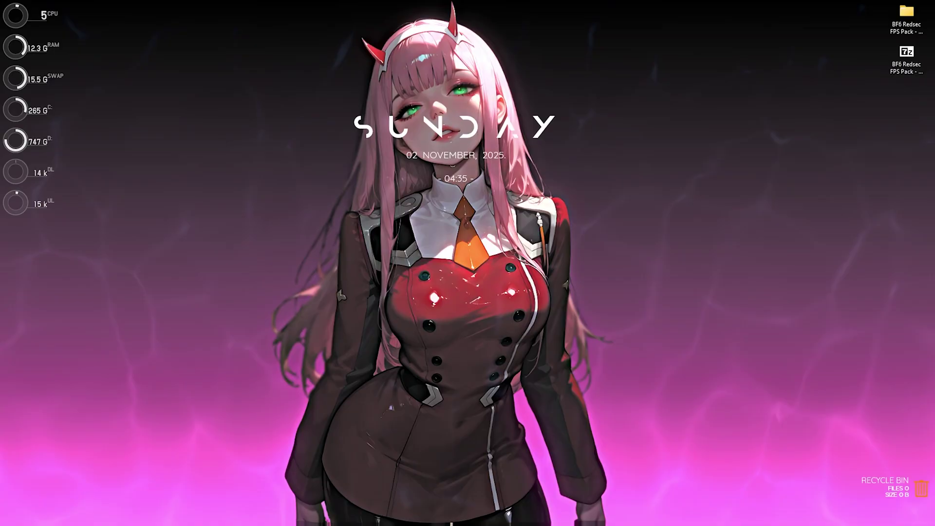
- Open Windows Settings and review the mode, transparency effects and accent color options under Personalization's Colors
key("super")
type("settings")
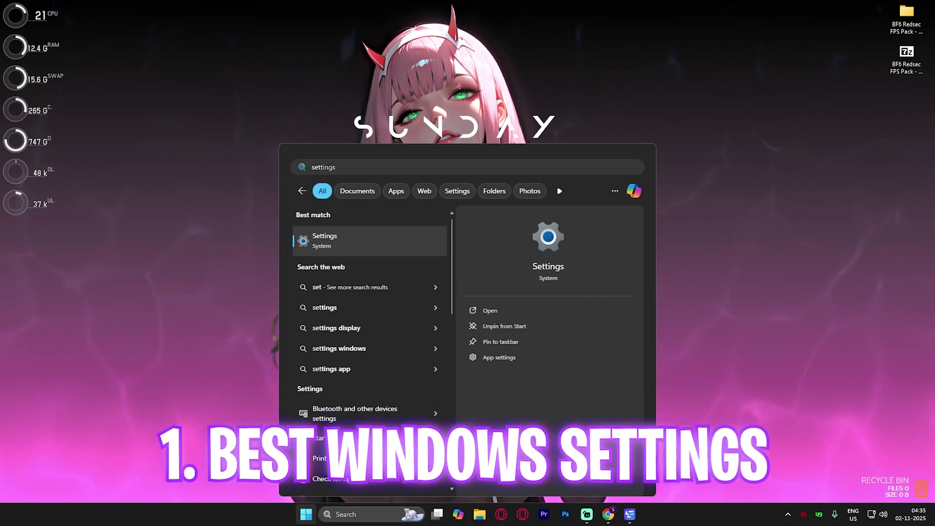
key("Return")
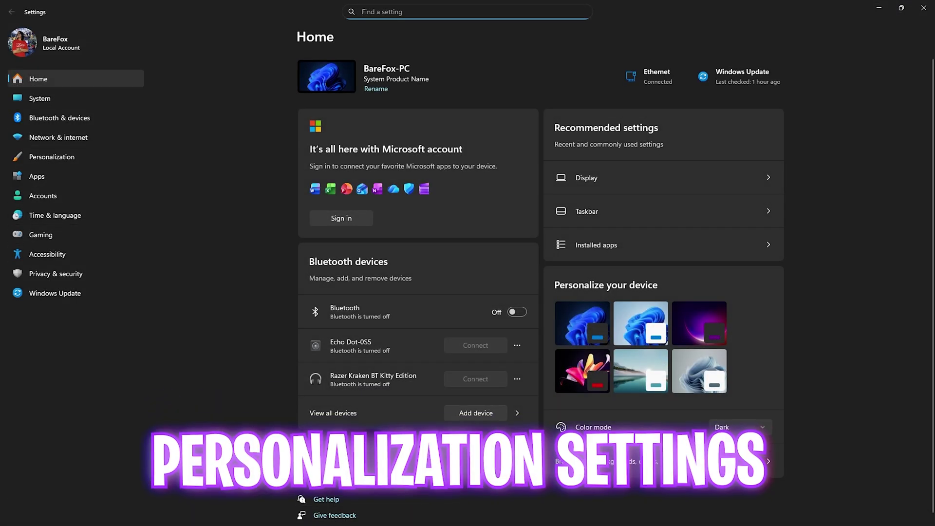
left_click(52, 156)
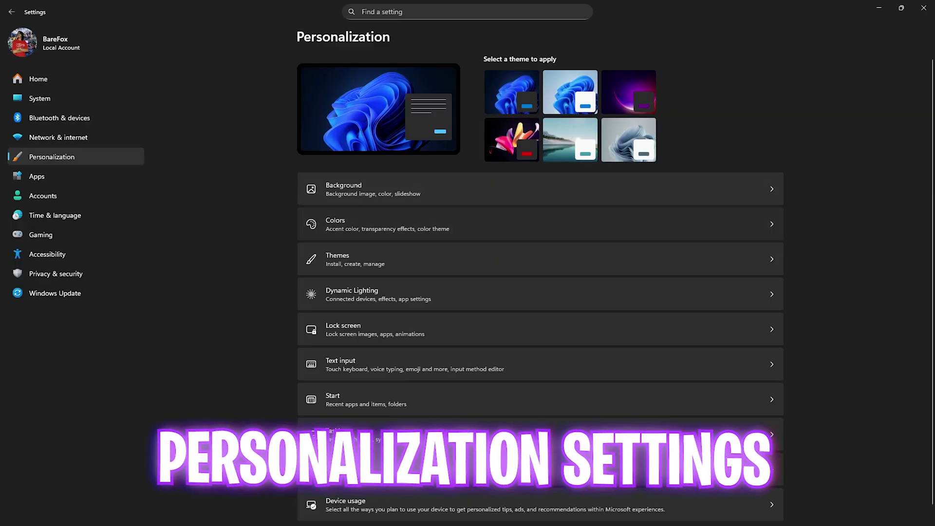
left_click(370, 224)
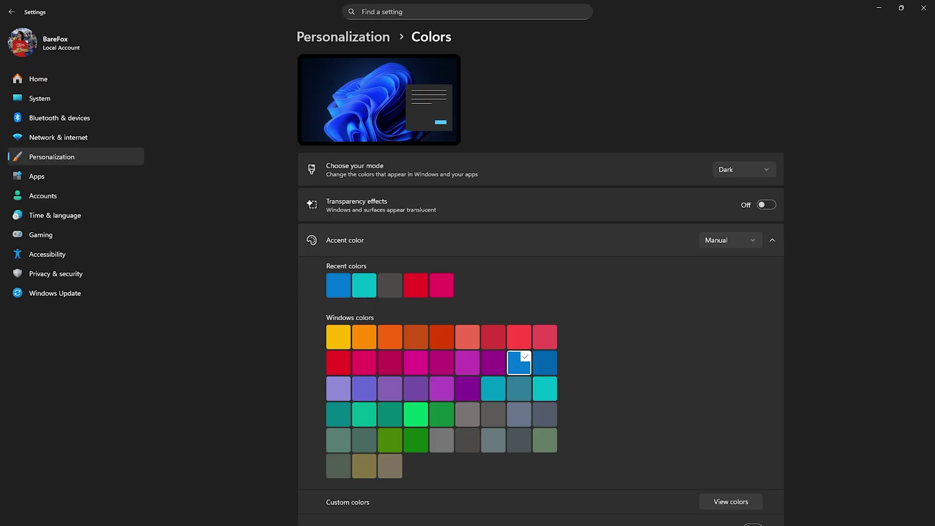
- Review the Game Bar controller option and the Game Mode setting in the Gaming section
left_click(41, 235)
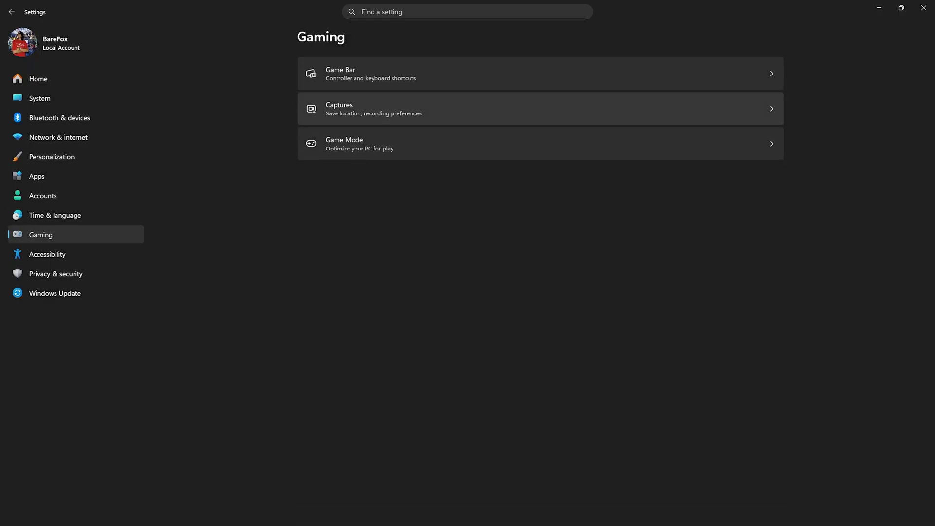
left_click(390, 72)
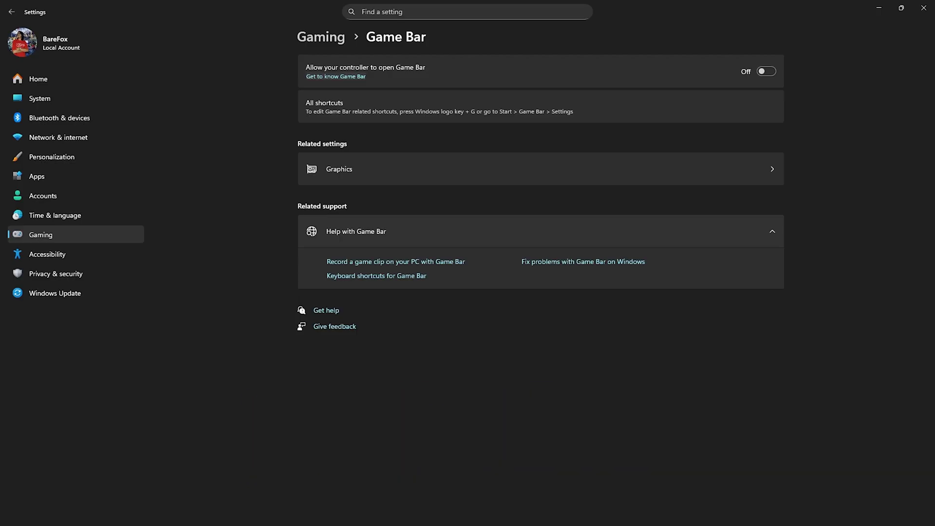
left_click(321, 37)
left_click(390, 145)
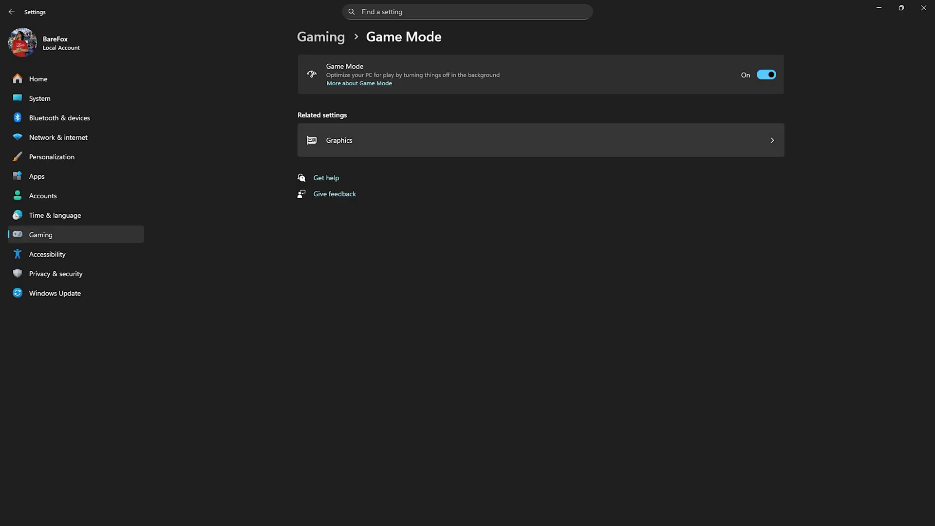
- In the Graphics settings, expand the advanced options and add bf6.exe from the Battlefield 6 folder as a desktop app
left_click(540, 140)
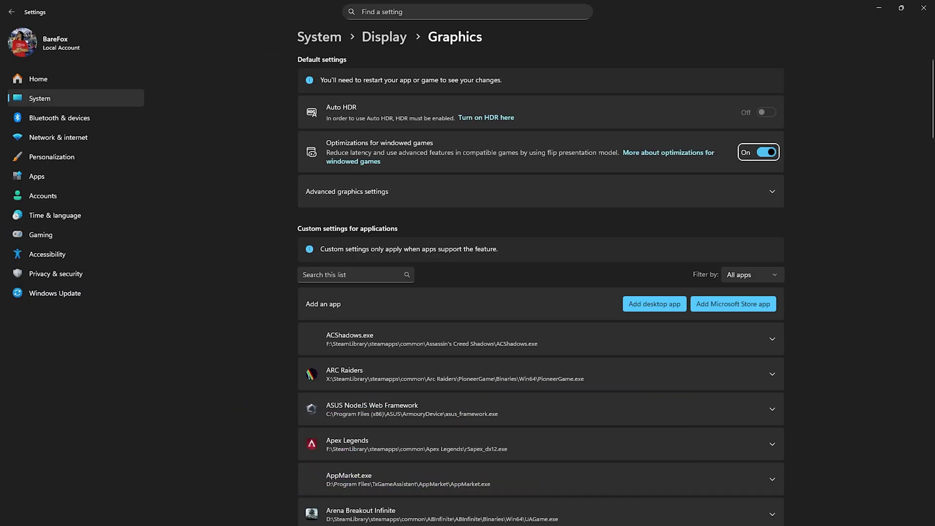
left_click(772, 192)
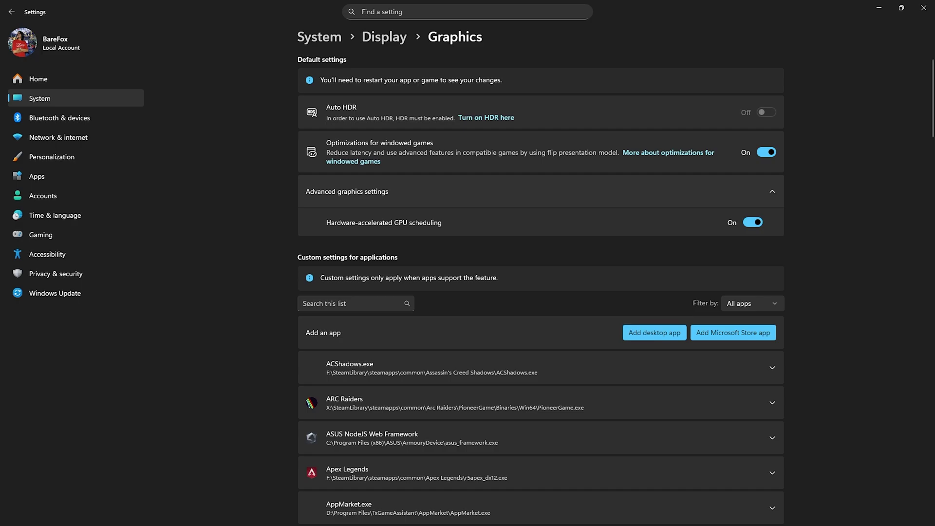
left_click(654, 333)
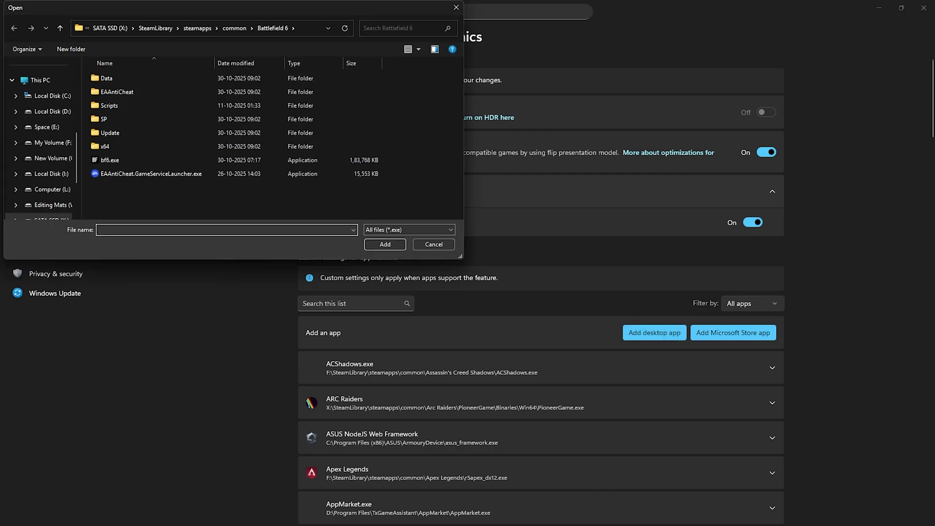
left_click(110, 160)
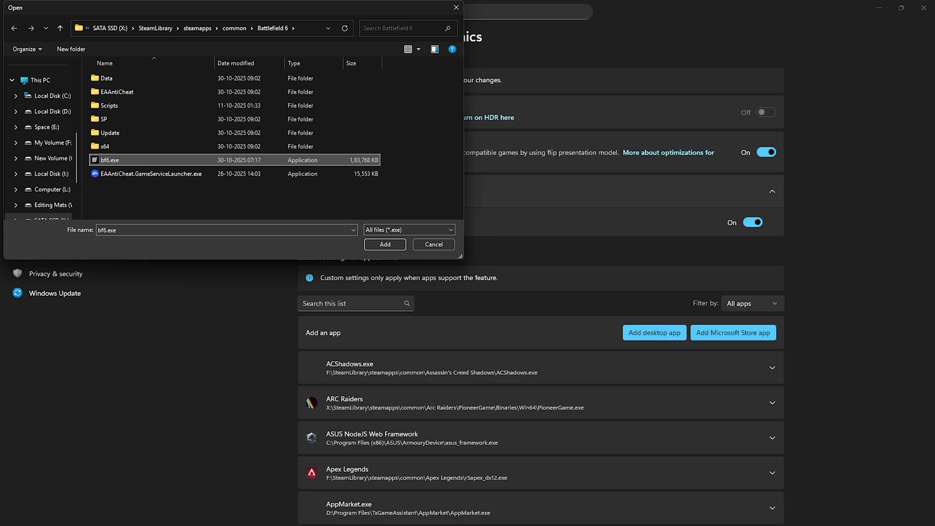
left_click(385, 244)
- Set the GPU preference for Battlefield 6 to High Performance (NVIDIA GeForce RTX 5070 Ti) and close Settings
scroll(385, 244, "down", 6)
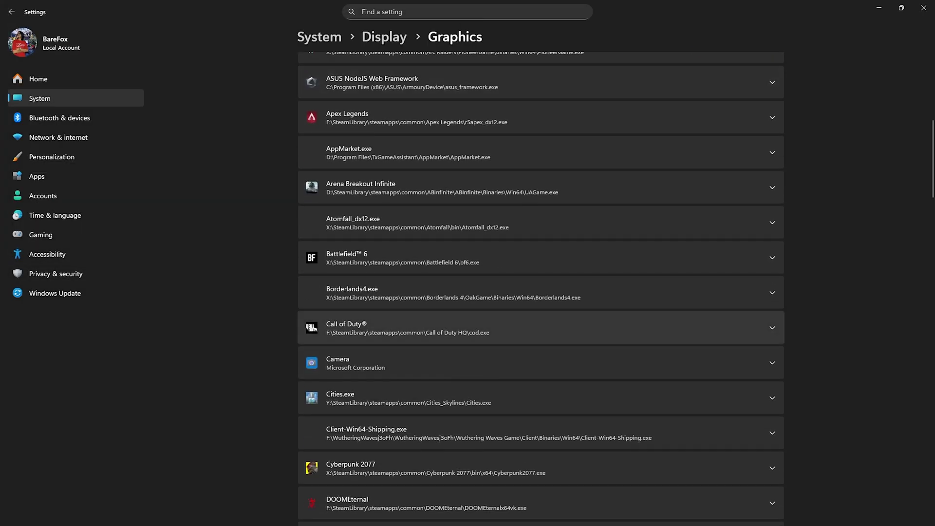
left_click(385, 248)
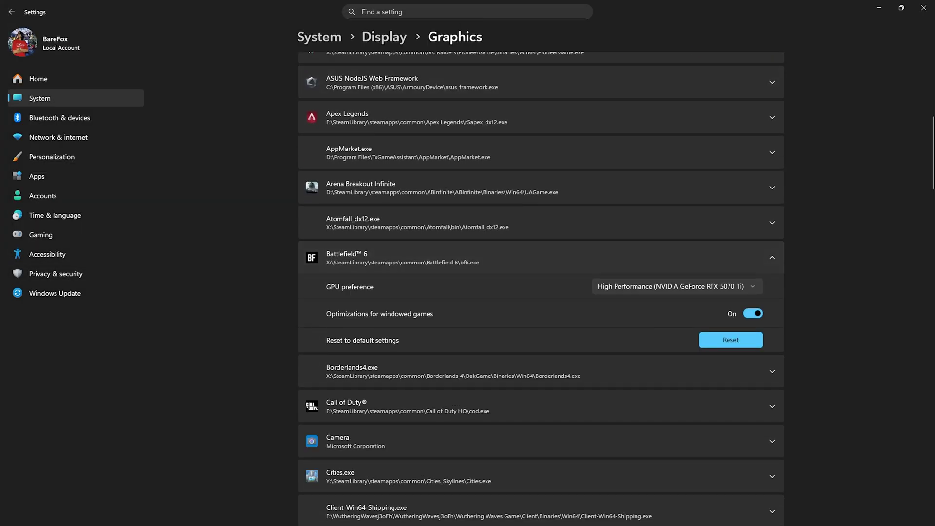
left_click(677, 287)
left_click(677, 287)
left_click(924, 8)
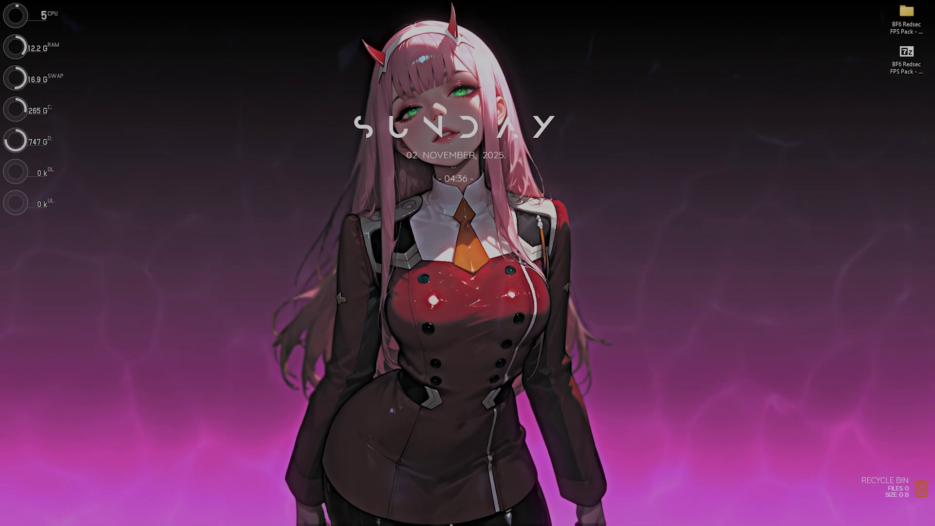
- Switch to Steam and browse the local files of Battlefield 6 from the game library
key("super")
type("s")
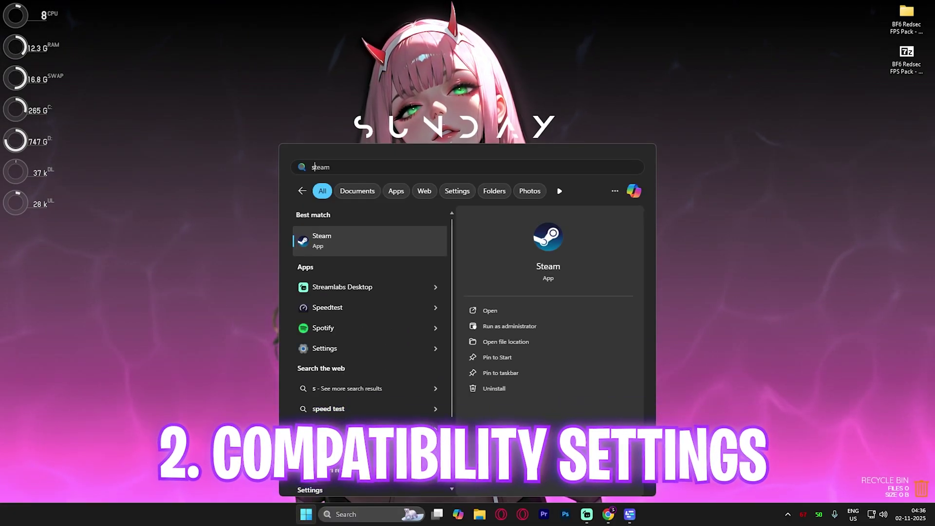
left_click(362, 240)
right_click(93, 158)
mouse_move(122, 216)
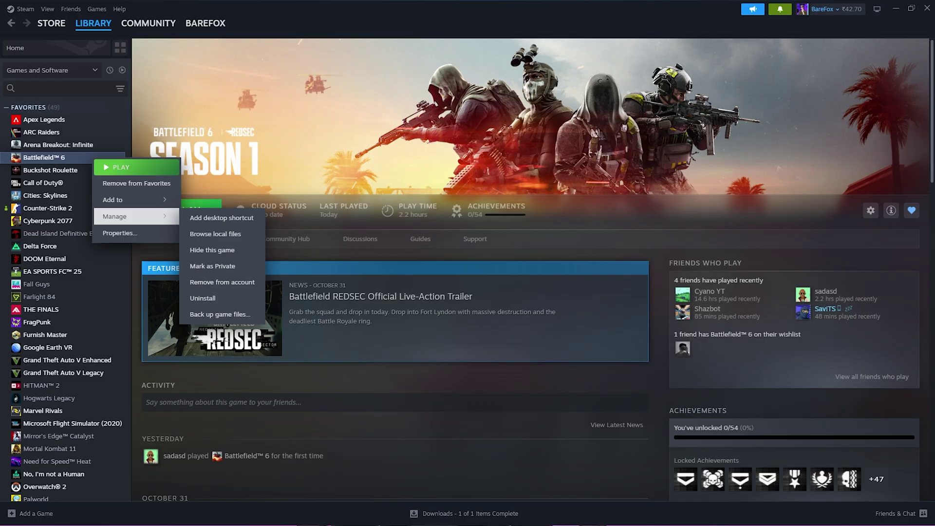
left_click(215, 234)
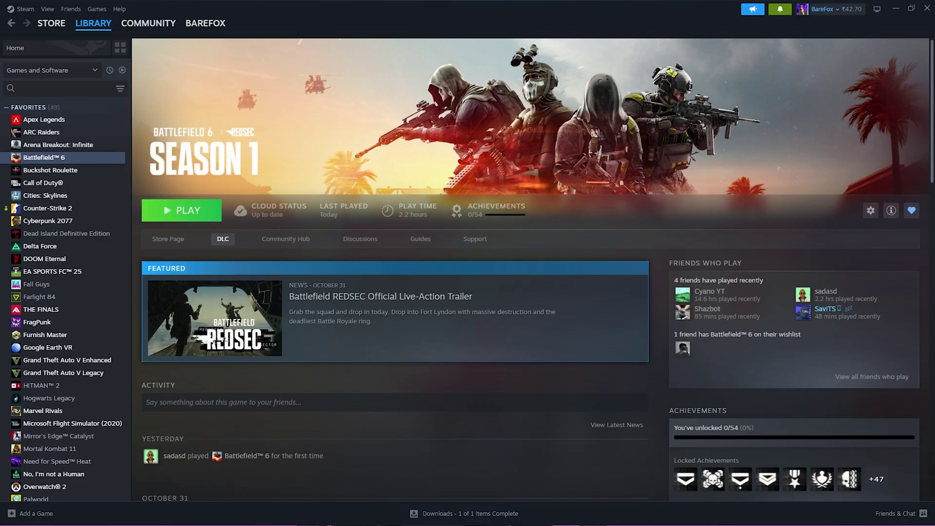
- Check the compatibility and high DPI scaling settings in the properties of bf6.exe, and close the properties
right_click(156, 234)
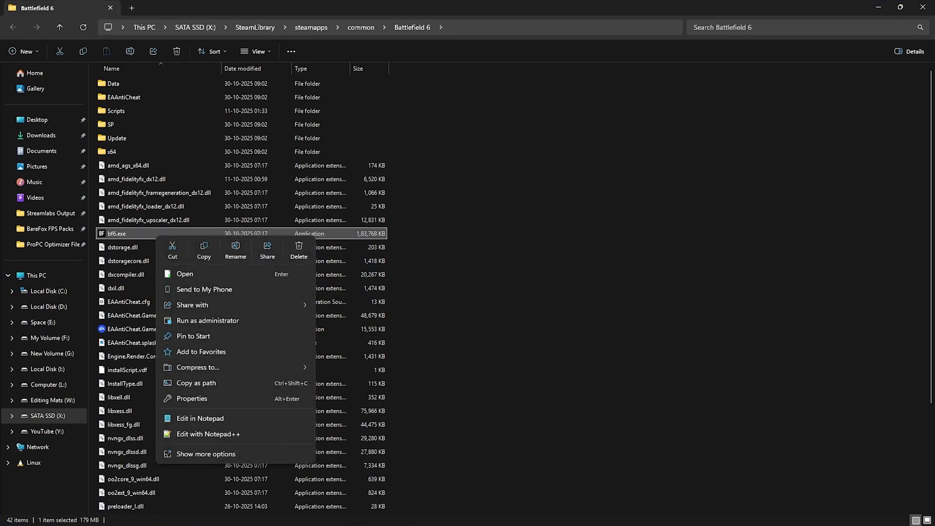
left_click(187, 398)
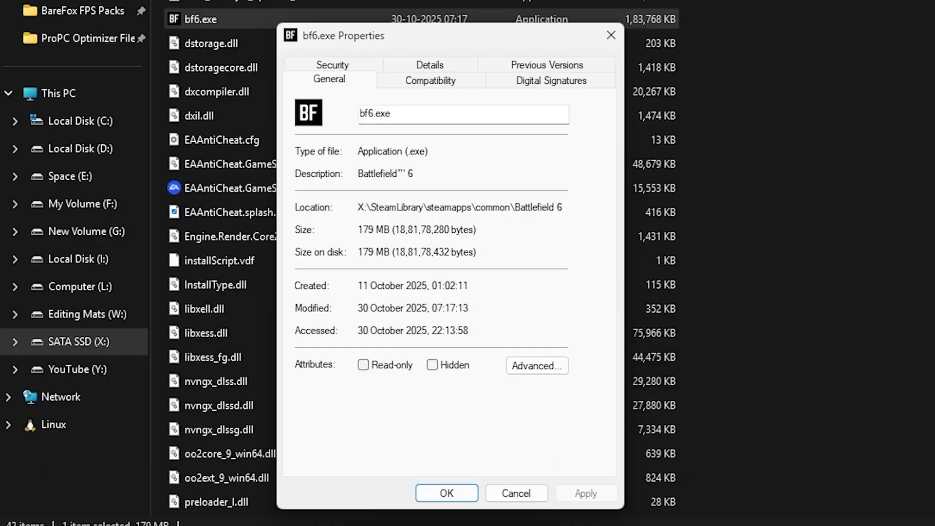
left_click(431, 80)
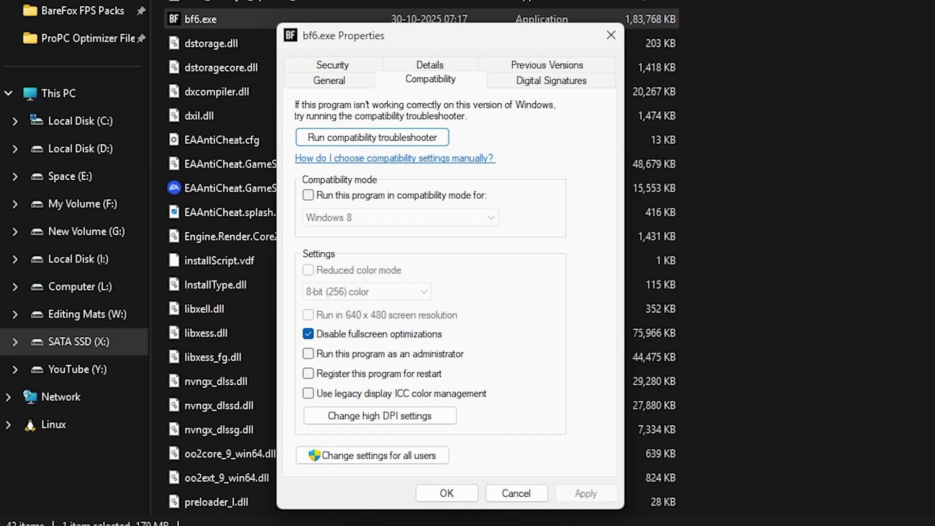
left_click(380, 416)
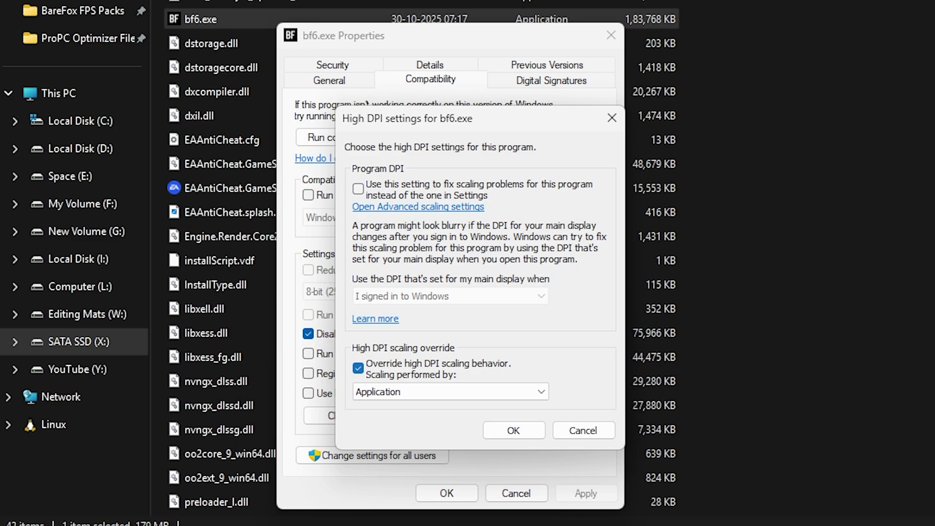
left_click(514, 431)
left_click(612, 35)
- Switch to LagoFast, search for Battlefield 6 and open the game's PC entry
left_click(750, 97)
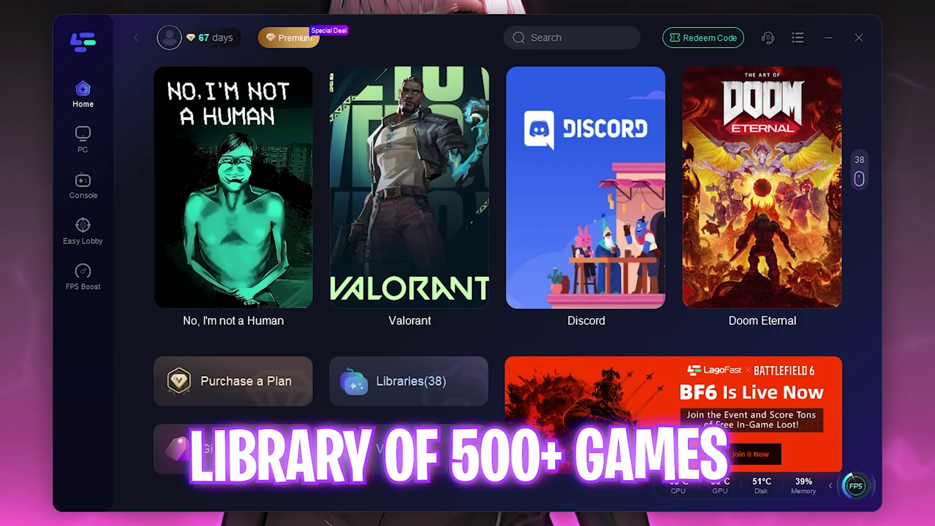
left_click(572, 37)
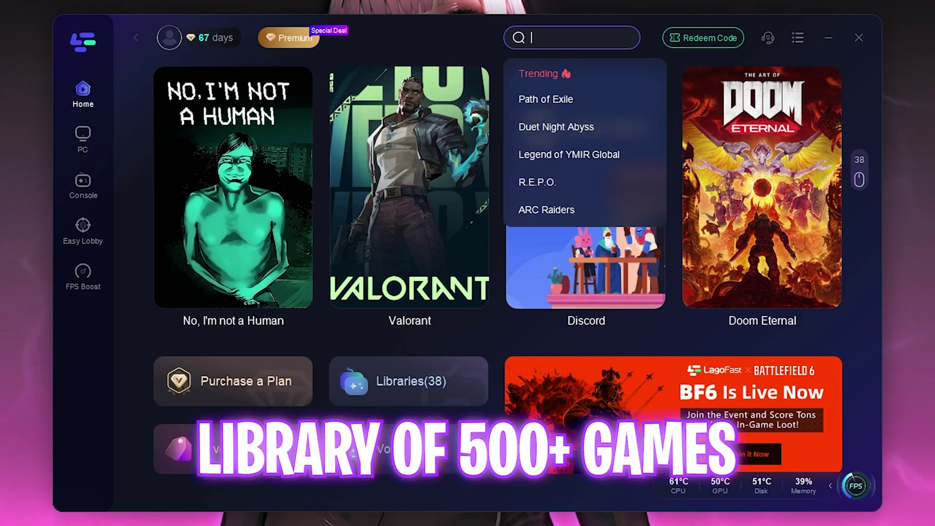
type("Battlefield 6")
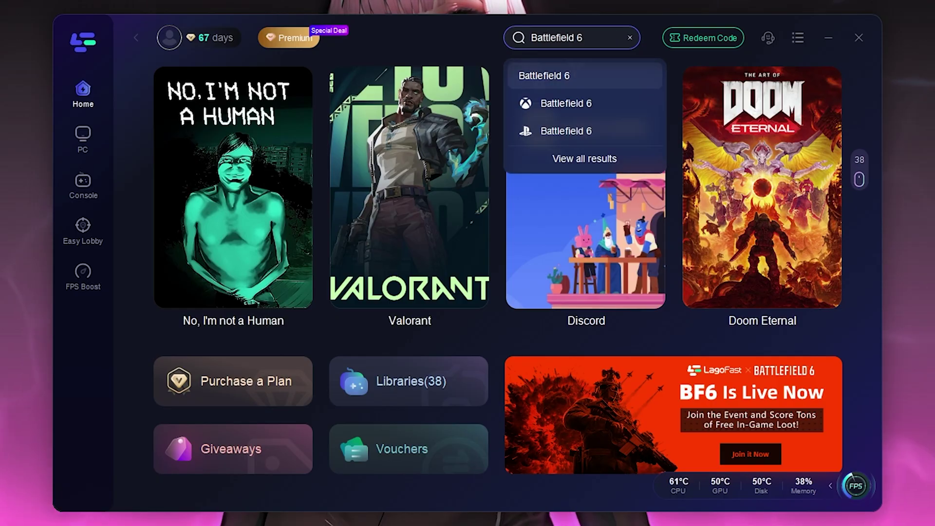
left_click(575, 77)
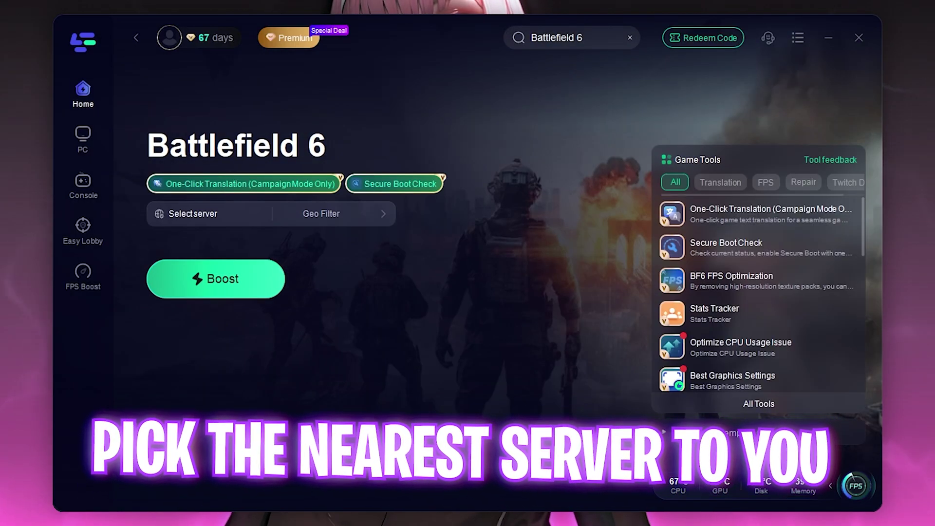
- Choose the Middle East server with the Dubai-Bahrain-P2787 node and start boosting Battlefield 6
left_click(209, 213)
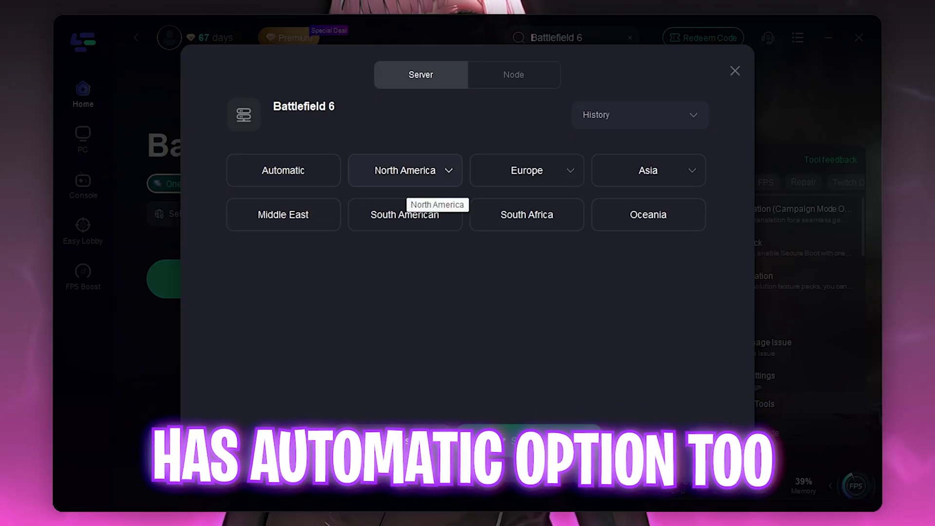
left_click(283, 214)
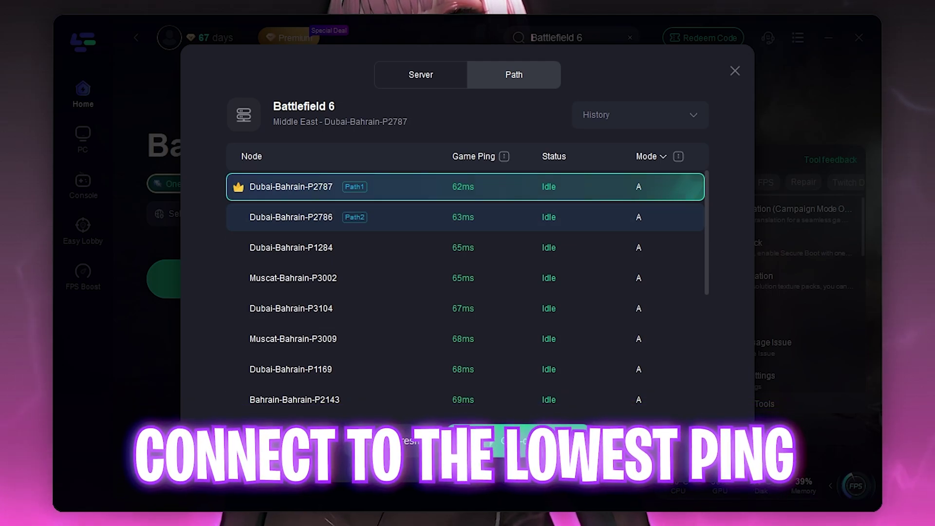
left_click(518, 441)
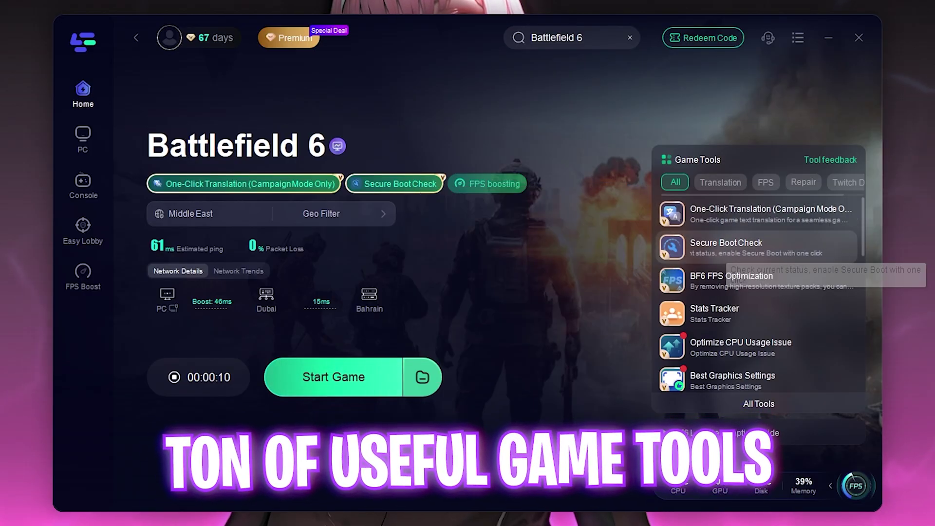
- Apply the Recommended optimization in the Best Graphics Settings tool for Battlefield 6, review it and close the tool
left_click(723, 253)
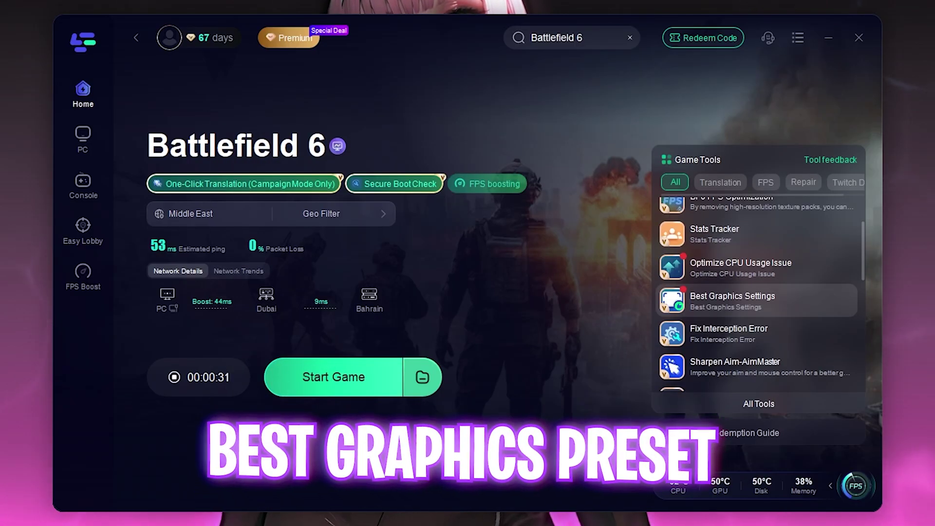
left_click(718, 305)
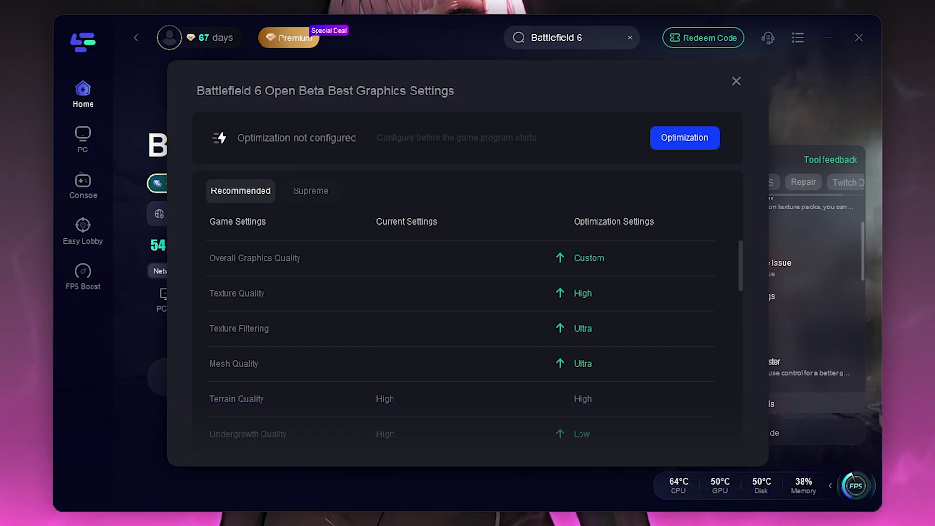
left_click(685, 138)
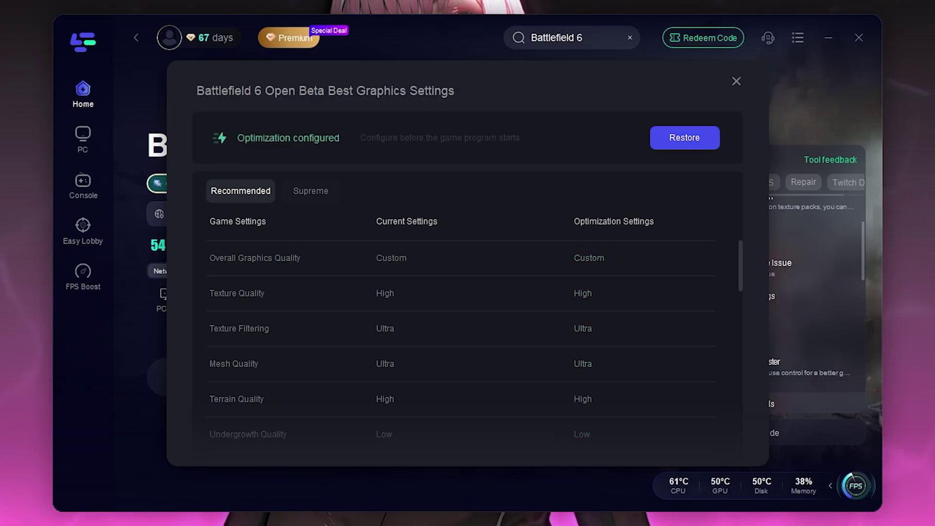
scroll(384, 292, "down", 5)
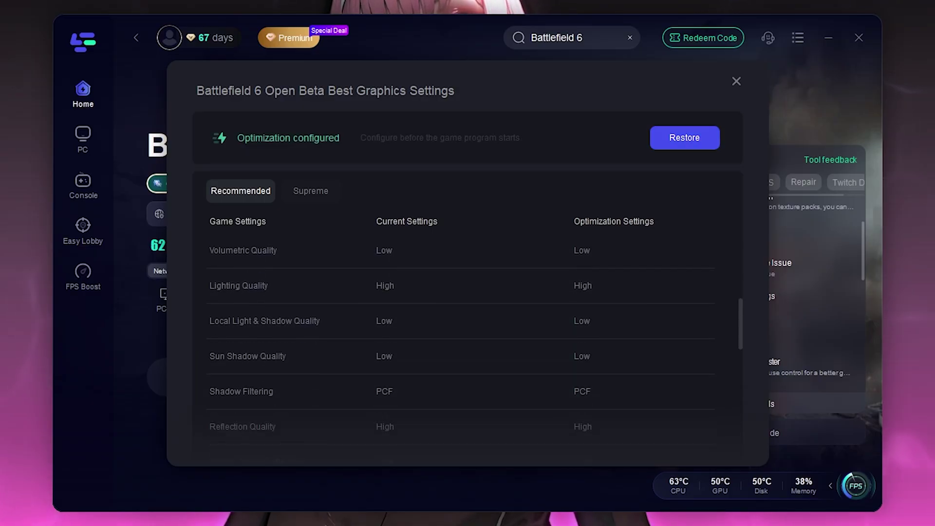
left_click(736, 81)
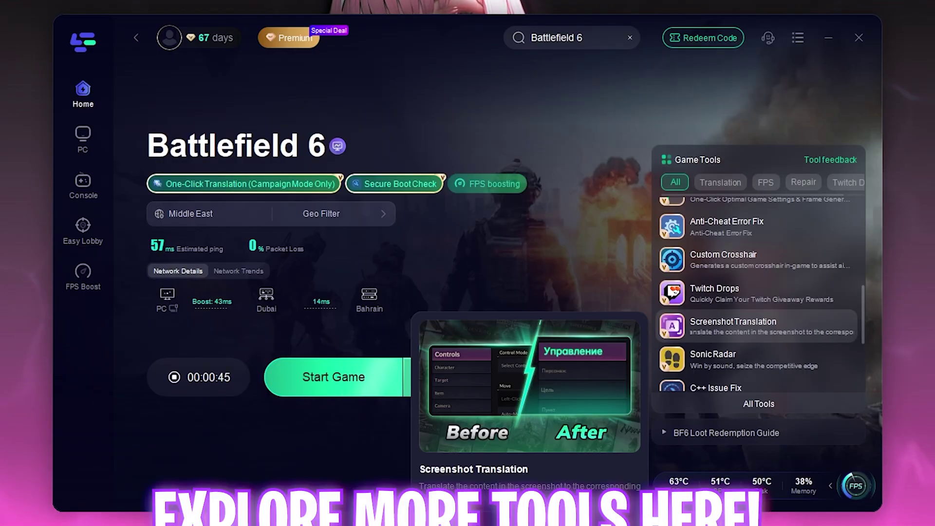
- Look through the other game tools offered for Battlefield 6
scroll(747, 328, "down", 2)
scroll(747, 327, "up", 7)
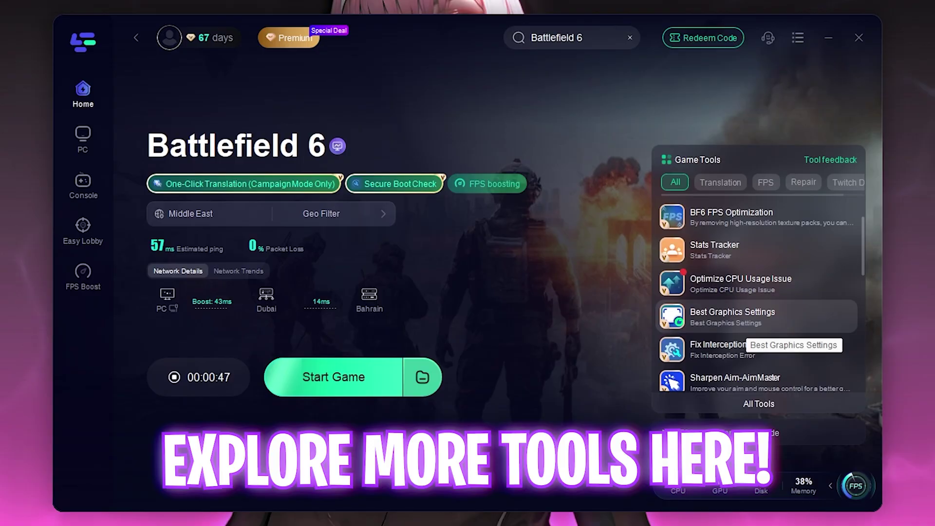
scroll(745, 326, "up", 3)
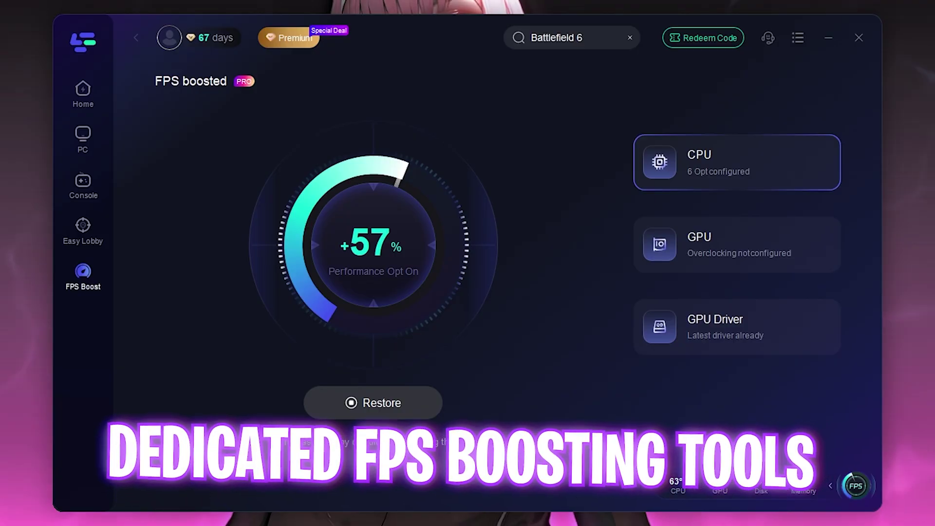
- Review the CPU system service tweaks in LagoFast's FPS Boost, close them and check the GPU entry
left_click(722, 174)
scroll(722, 178, "down", 2)
scroll(722, 177, "up", 2)
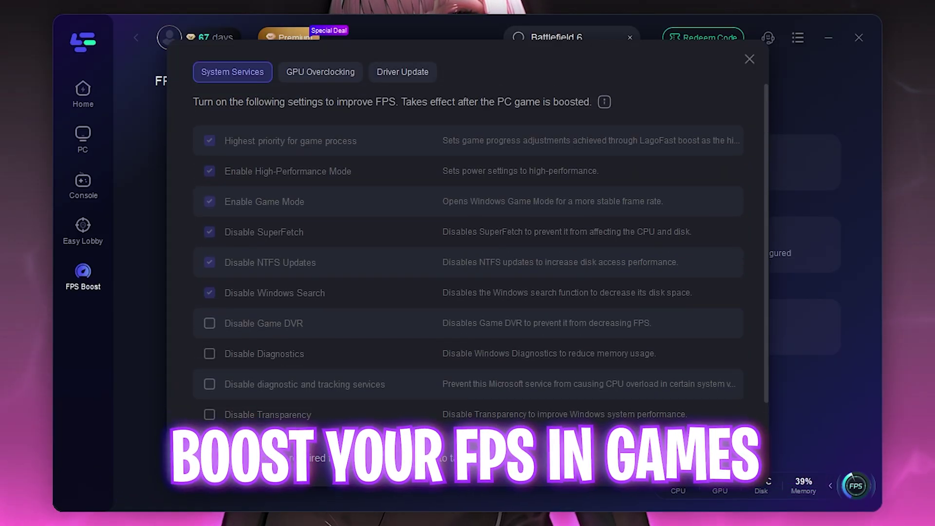
left_click(749, 59)
left_click(736, 245)
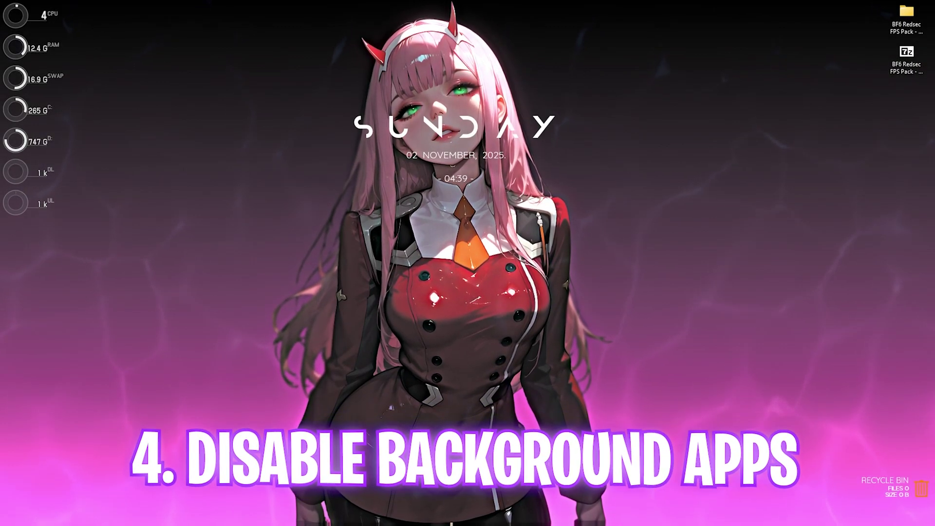
- Open the Local Group Policy Editor and go to App Privacy in the computer's Administrative Templates for Windows Components
key("super")
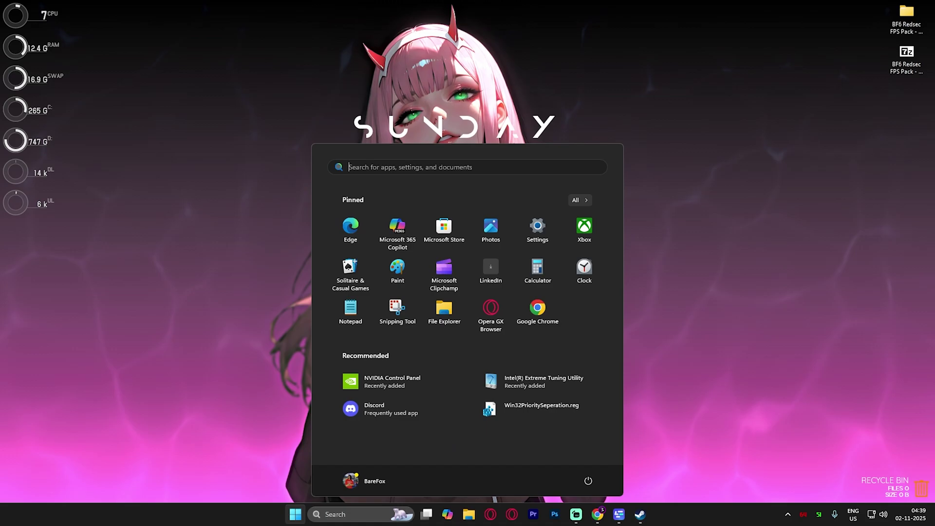
type("edit group policy")
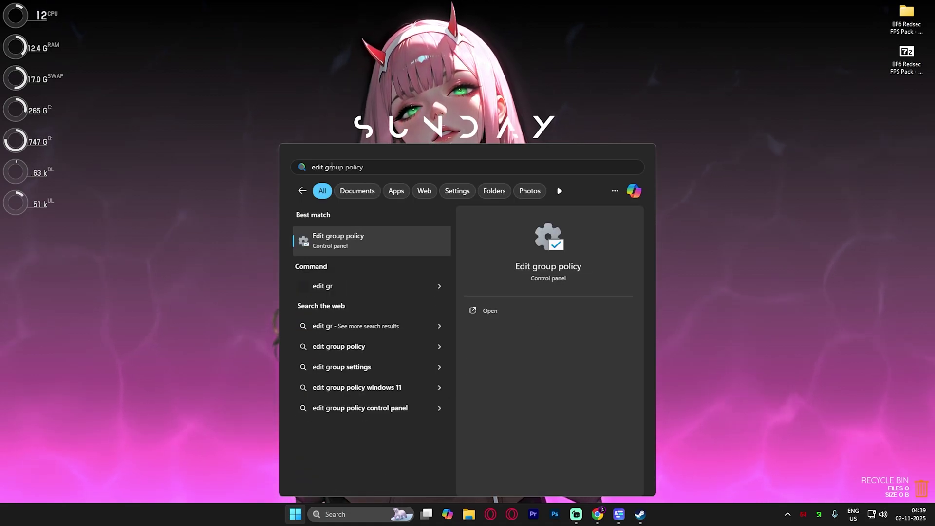
key("Return")
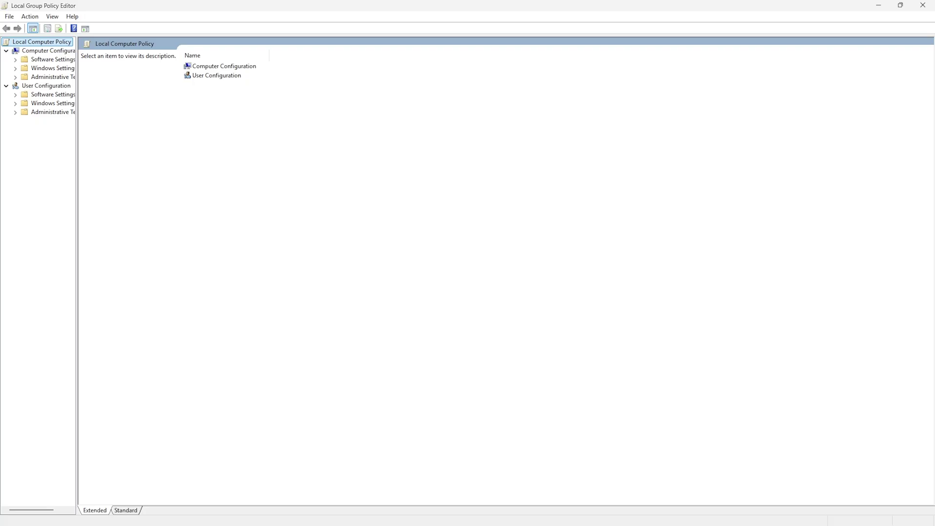
double_click(224, 66)
double_click(225, 85)
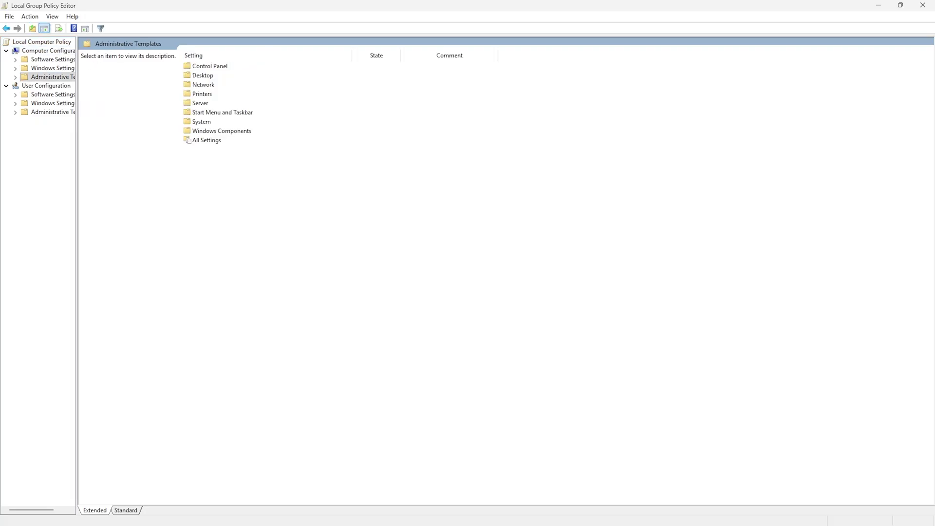
double_click(222, 131)
double_click(209, 112)
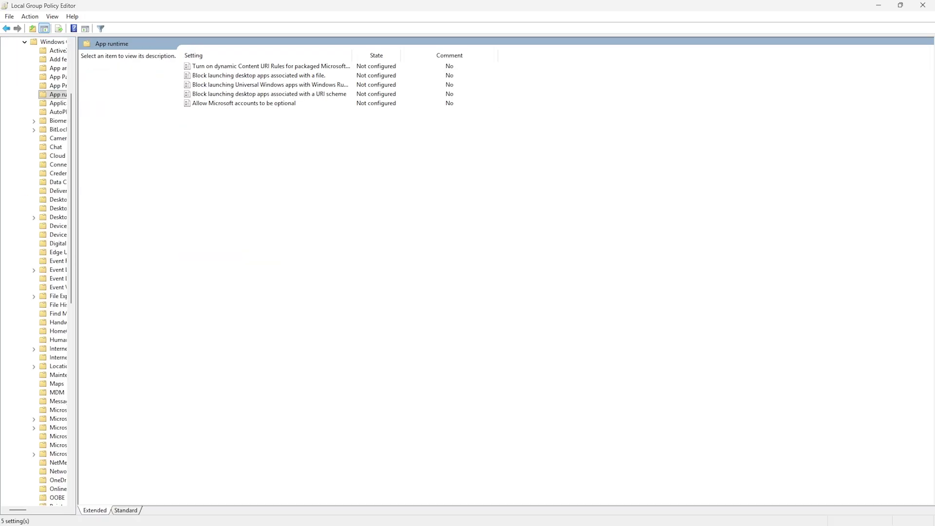
left_click(57, 86)
- Set the enabled policy "Let Windows apps run in the background" to Force Deny for all apps and apply it
left_click(245, 288)
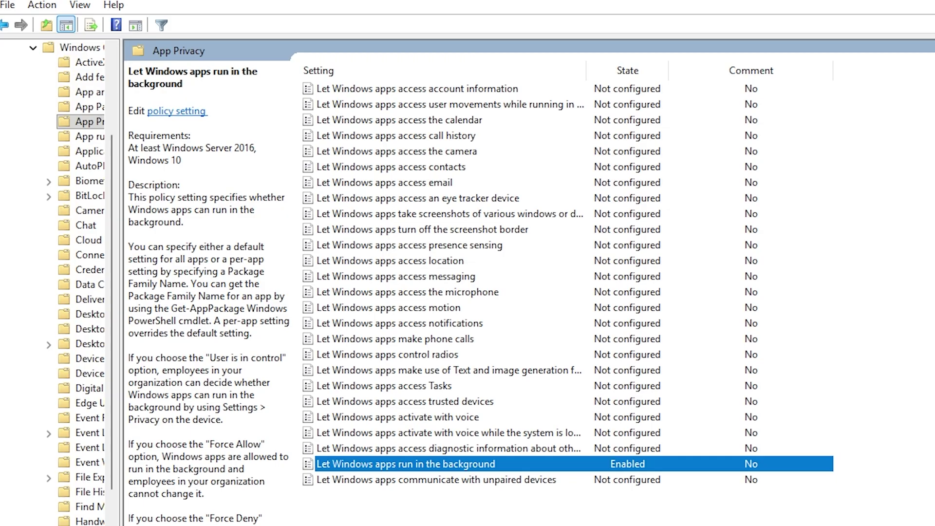
double_click(245, 289)
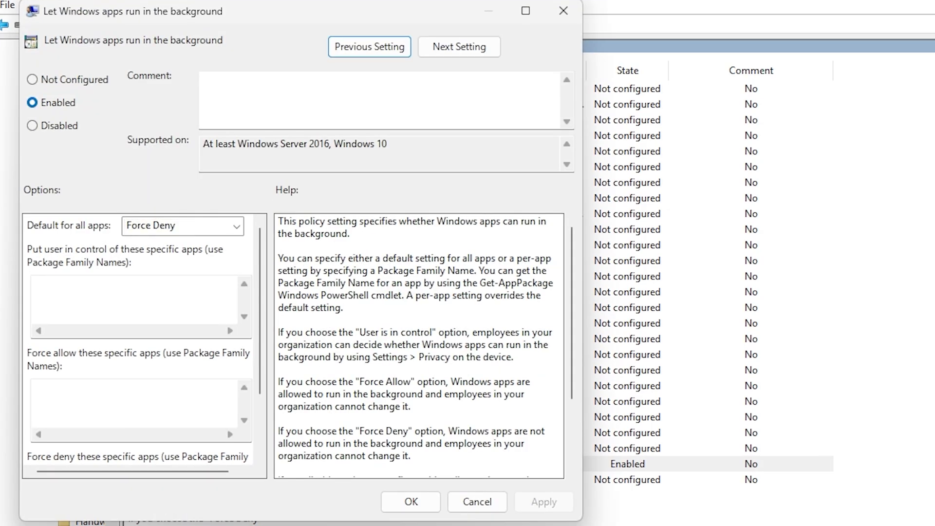
left_click(182, 226)
left_click(152, 274)
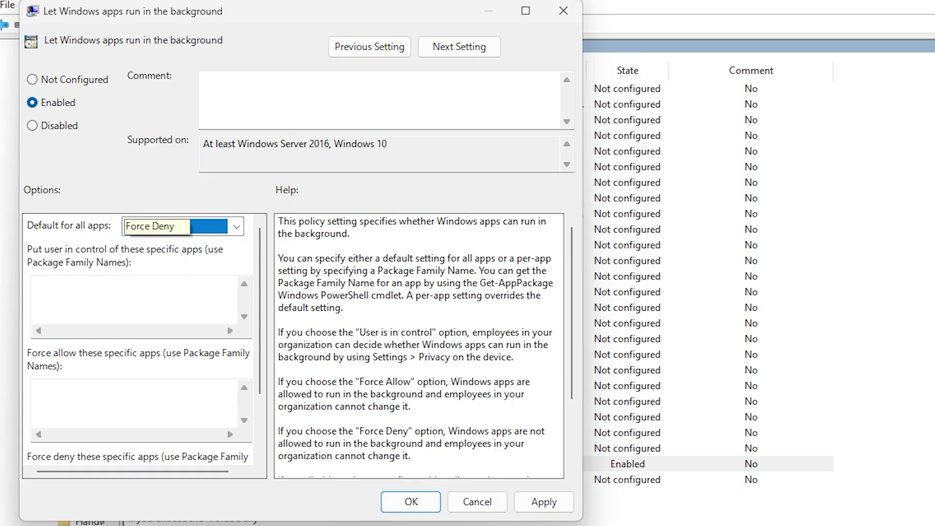
left_click(544, 502)
left_click(411, 501)
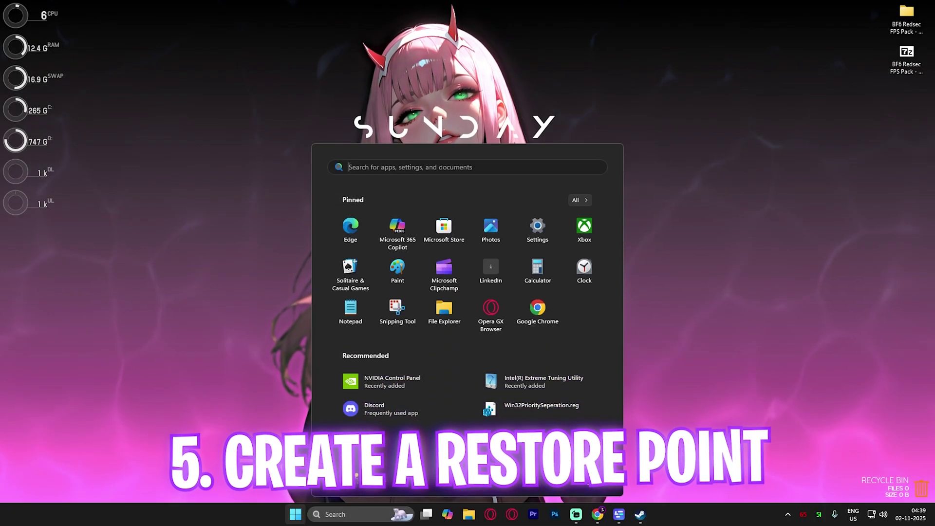
- Create a system restore point with the description "Redse" in System Protection and close System Properties
type("create a restore point")
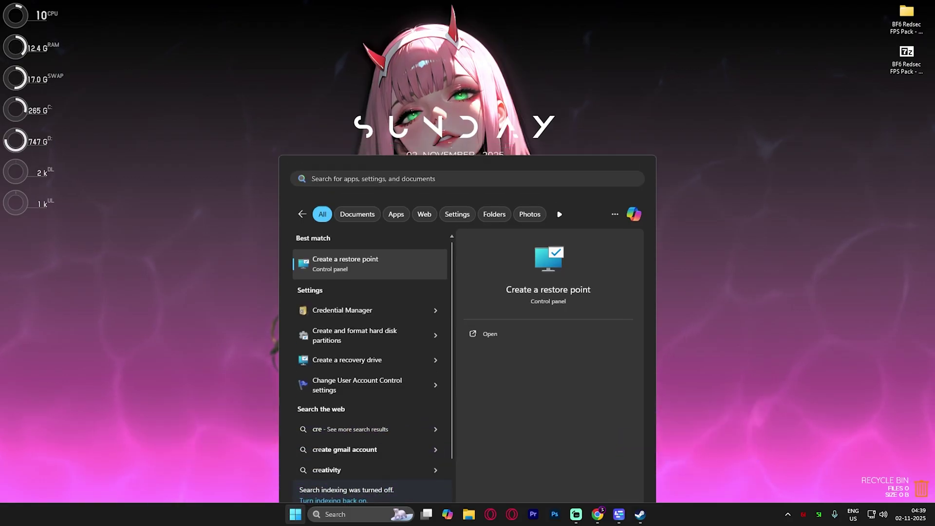
key("Return")
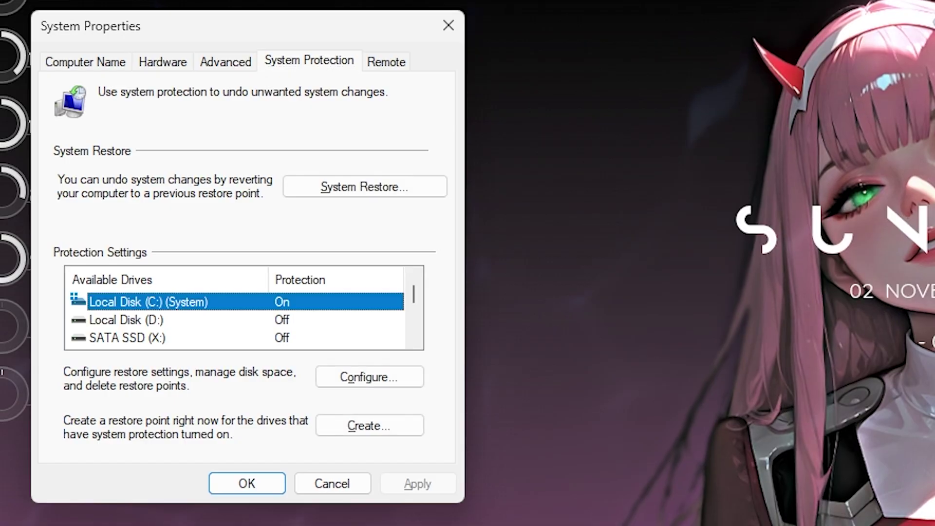
left_click(183, 216)
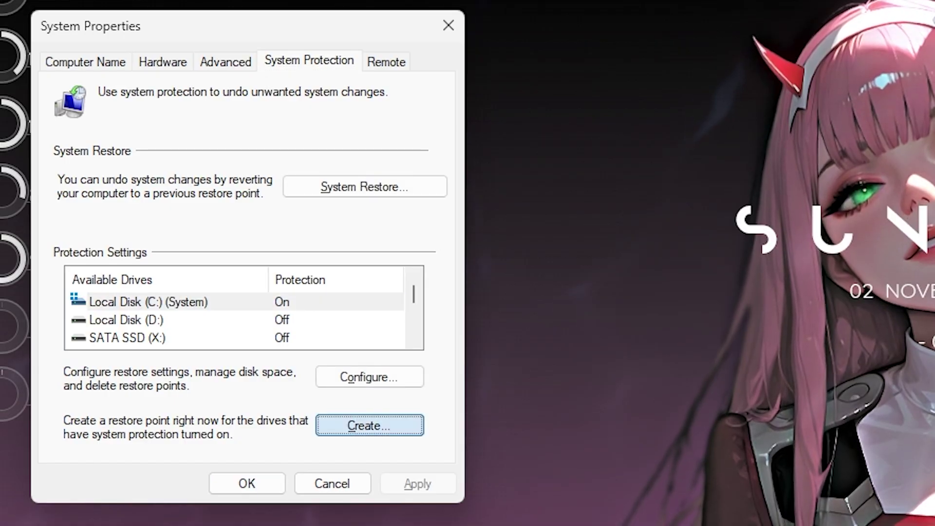
key("Return")
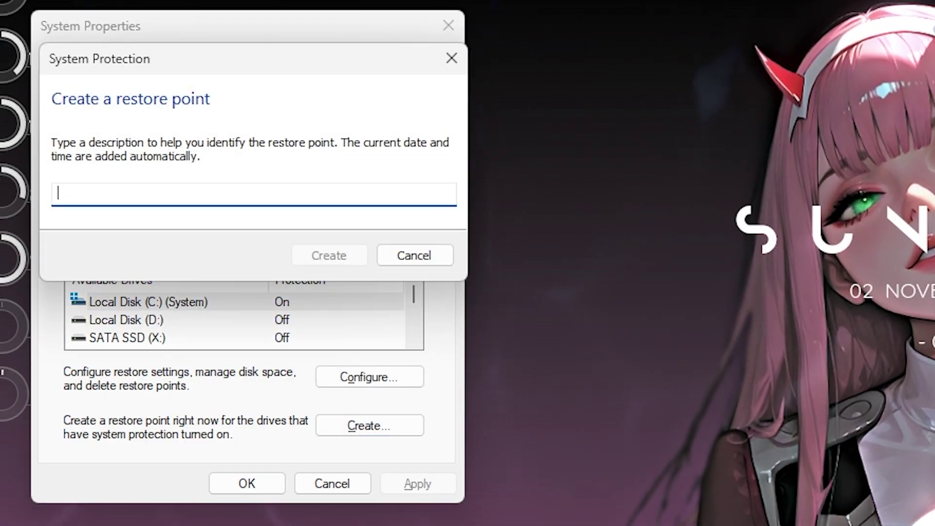
type("Redse")
key("Return")
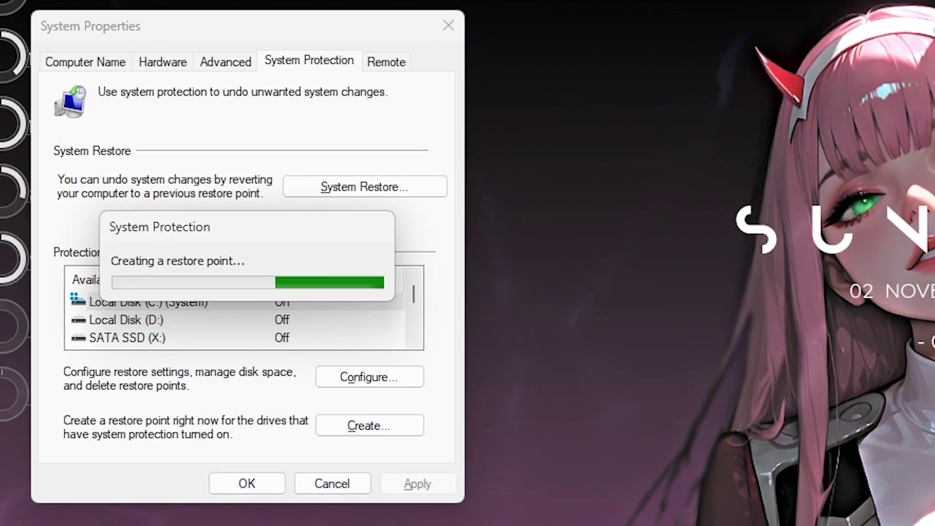
key("Return")
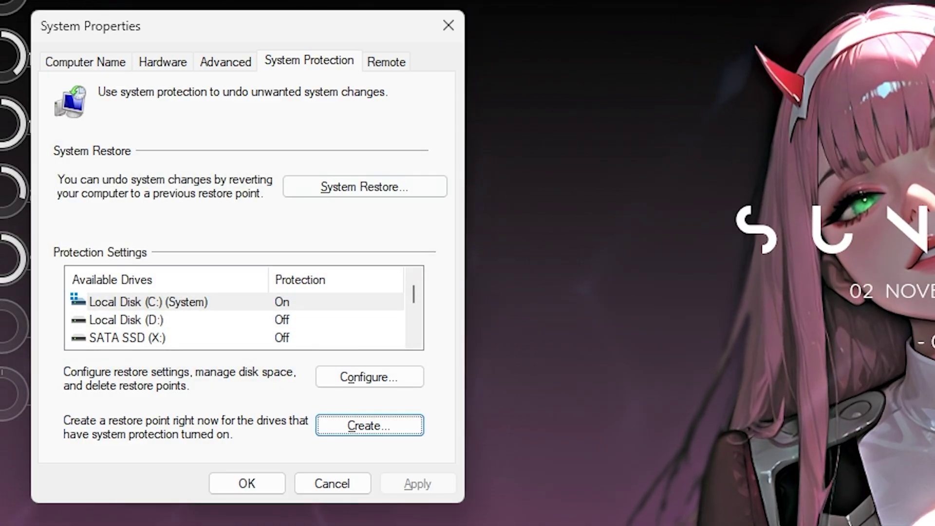
key("Escape")
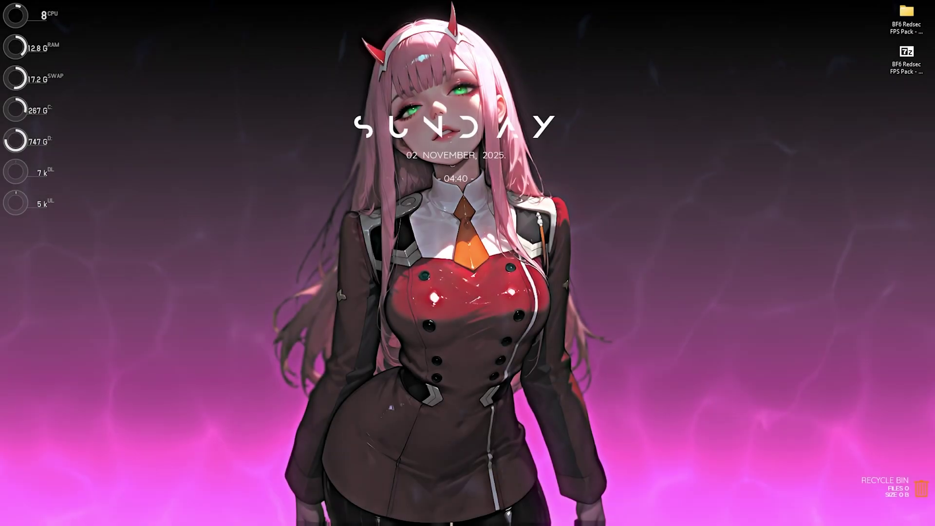
- Open the BF6 Redsec FPS Pack folder from the desktop and view the INTEL folder inside 1 - CPU Priority
double_click(906, 18)
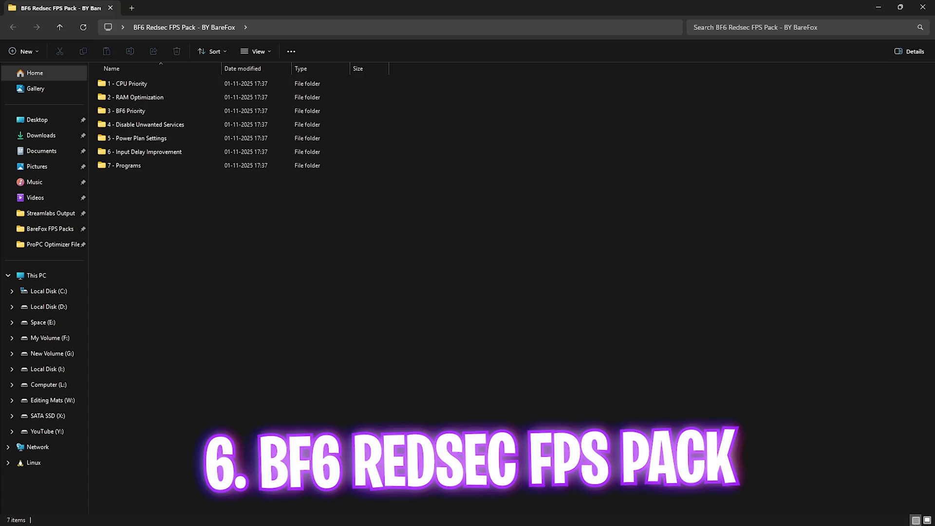
left_click_drag(225, 197, 152, 84)
left_click(226, 204)
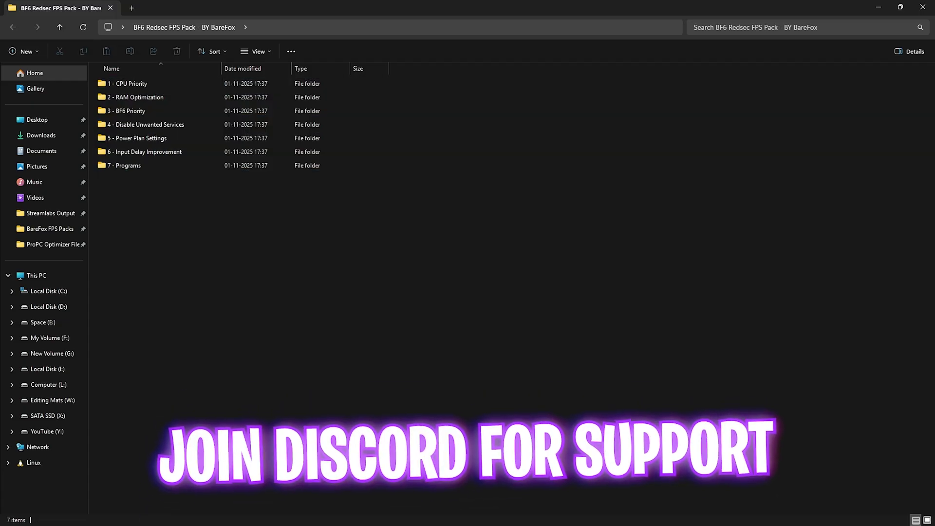
double_click(128, 84)
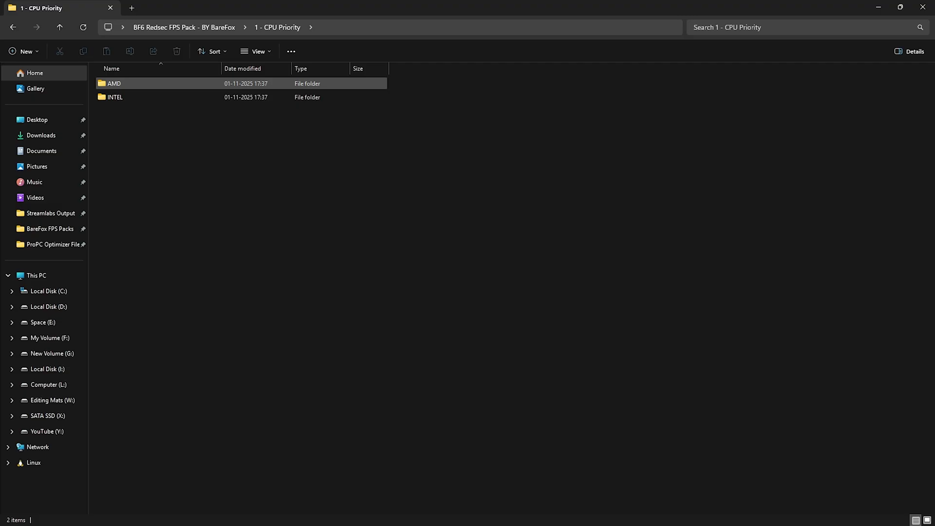
double_click(128, 97)
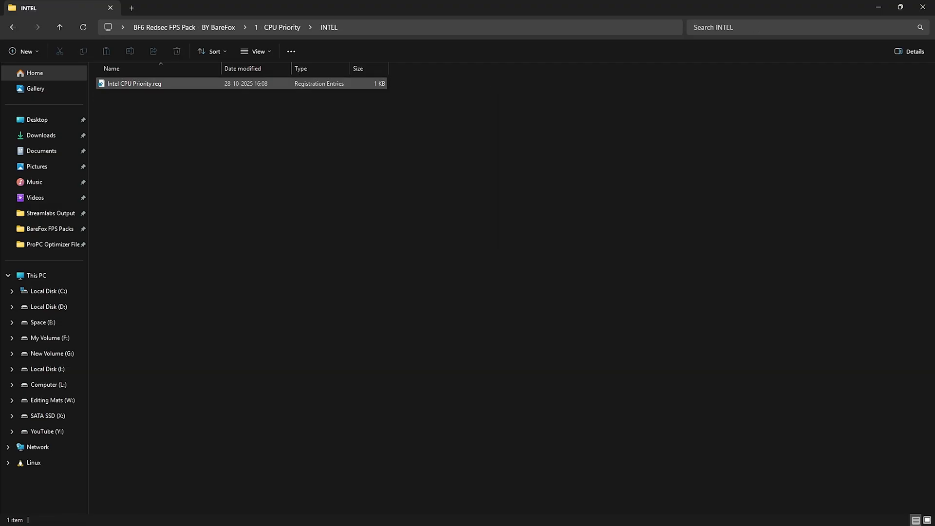
left_click(277, 27)
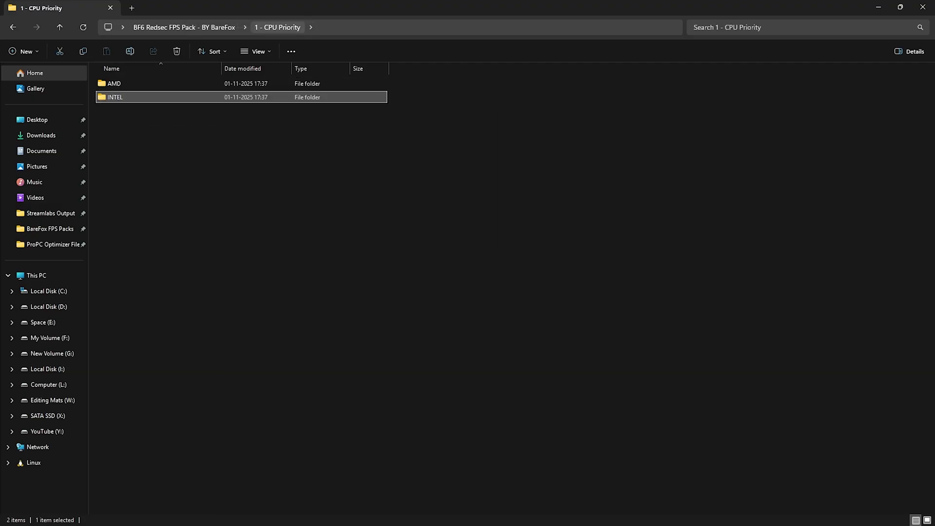
- Open the pack's 2 - RAM Optimization folder, look over its registry files and select 32GB Ram.reg
left_click(184, 27)
double_click(121, 97)
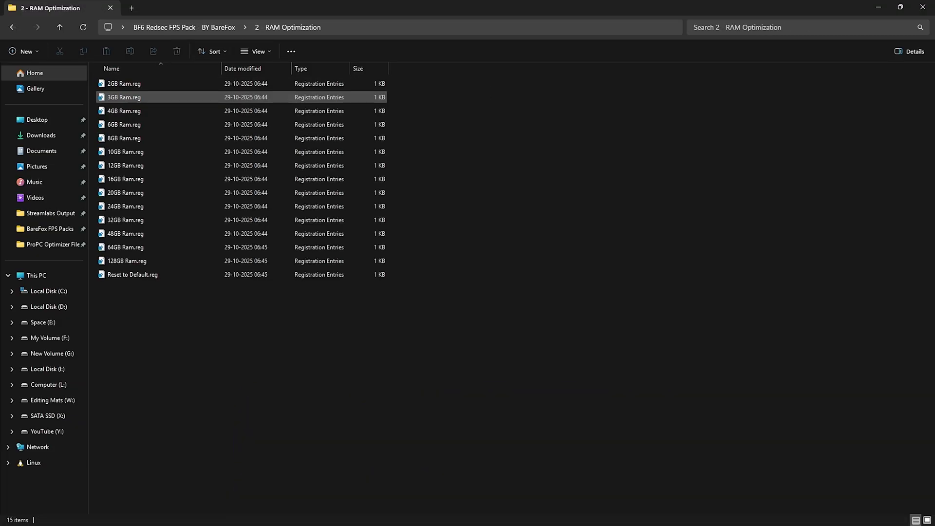
left_click_drag(410, 258, 387, 75)
left_click(422, 112)
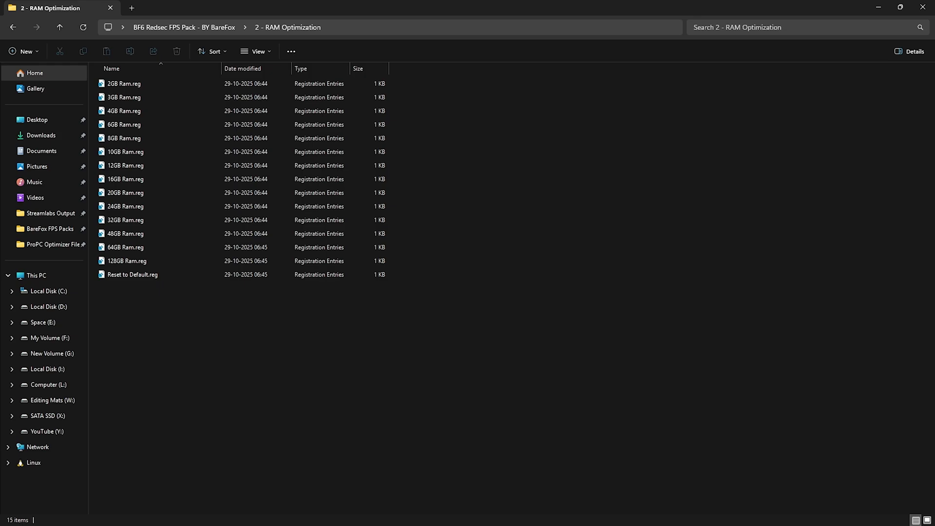
left_click(126, 220)
left_click(125, 220)
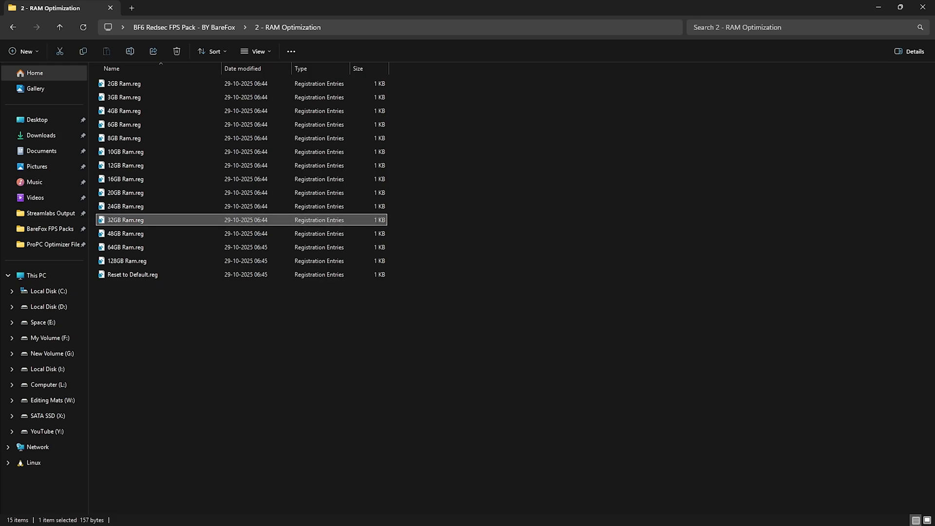
- Check the installed physical memory in System Information, close it and select Reset to Default.reg in the RAM folder
key("super")
type("sys")
key("Return")
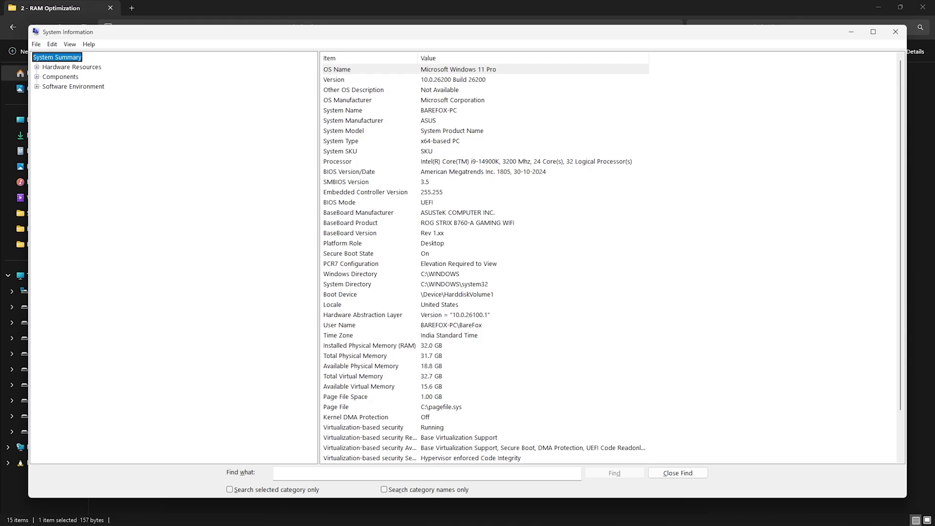
left_click(370, 346)
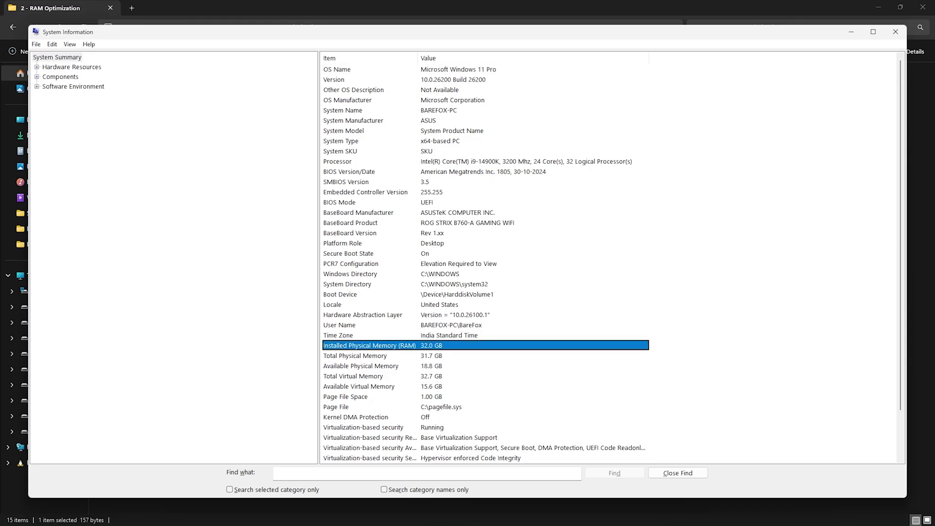
left_click(896, 31)
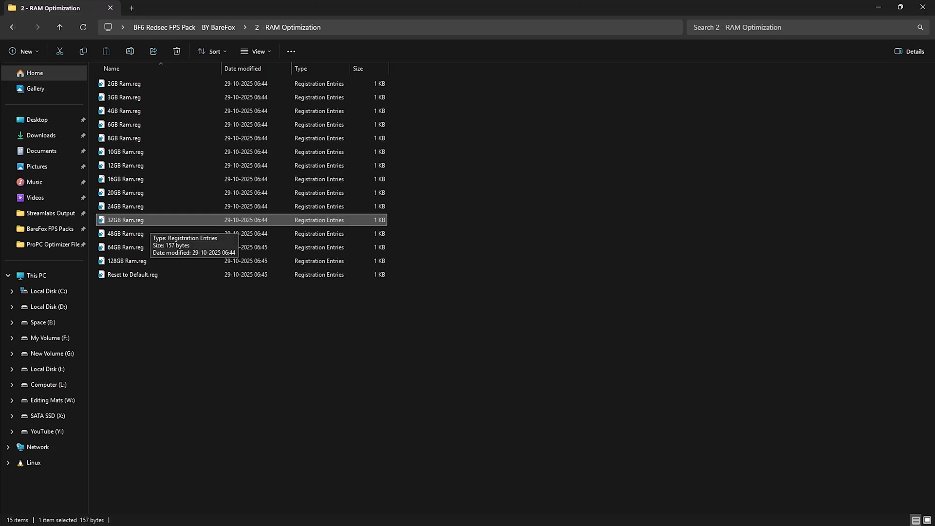
left_click(141, 275)
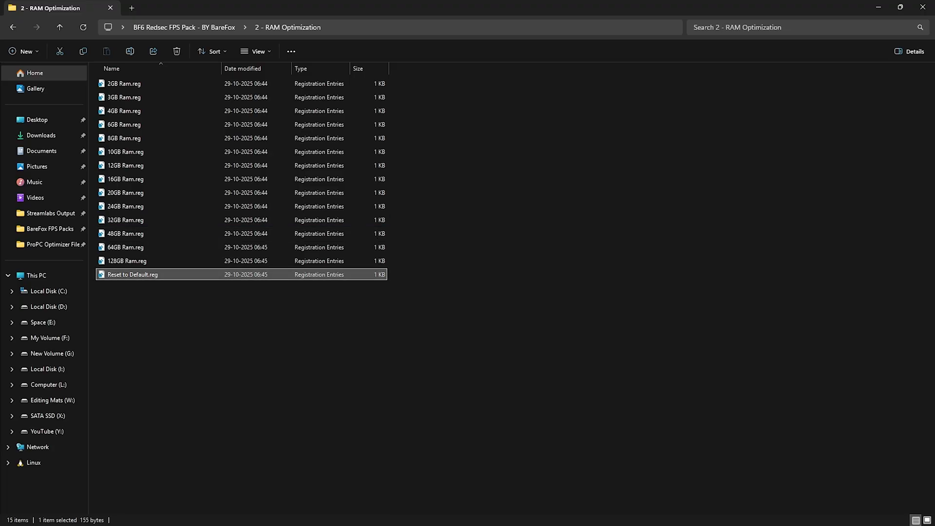
- Open the pack's 3 - BF6 Priority folder and go through the above normal, high and normal priority registry files
key("alt+Left")
double_click(141, 111)
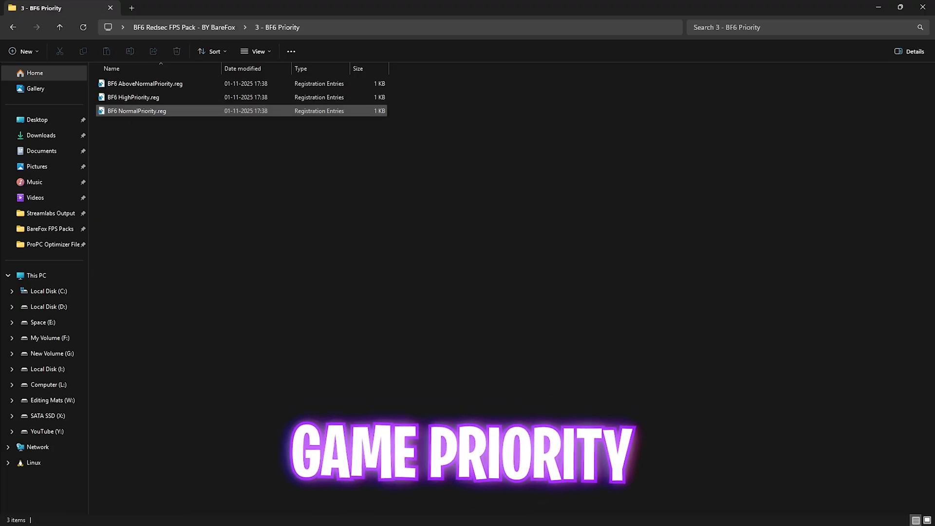
left_click(144, 84)
left_click(139, 98)
left_click(138, 111)
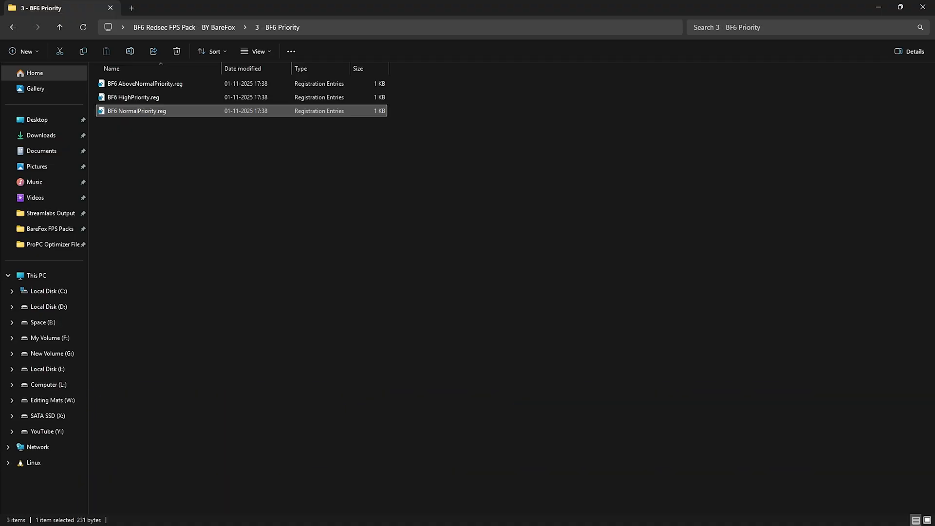
- Open the pack's 4 - Disable Unwanted Services folder, look over its registry files and select Disable Bluetooth Services.reg
left_click(194, 28)
double_click(161, 124)
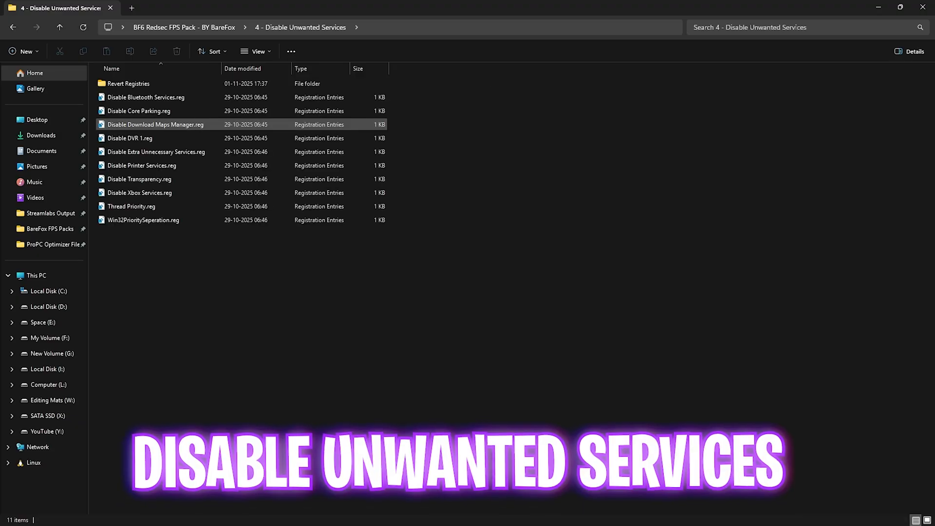
left_click_drag(168, 246, 168, 97)
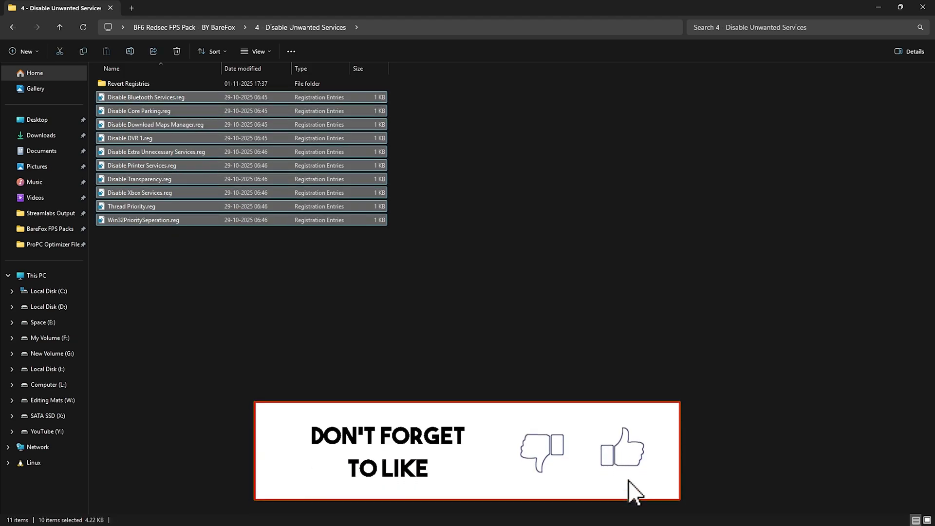
left_click(168, 263)
left_click(168, 98)
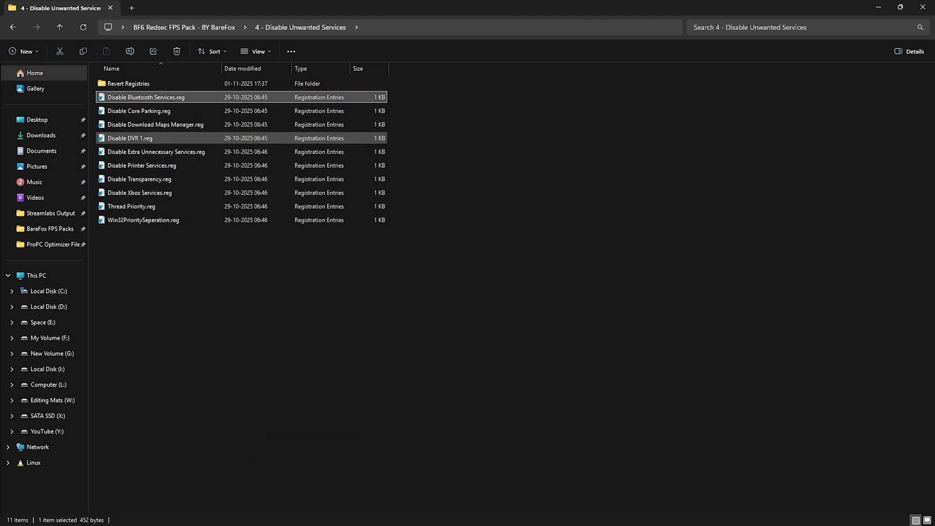
- Add Disable Printer Services.reg to the selection, look over the Revert Registries folder and return to the pack's main folder
left_click(141, 165, "ctrl")
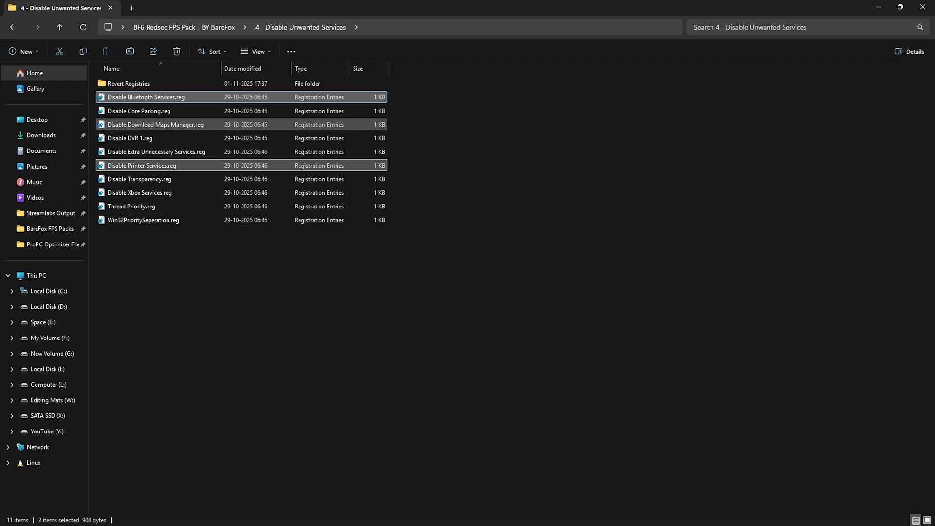
double_click(129, 84)
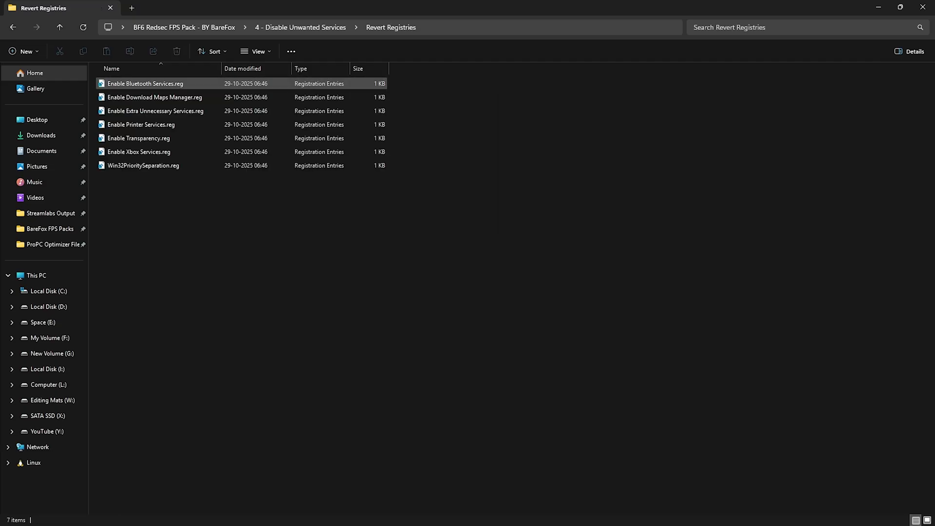
key("alt+Left")
key("alt+Left")
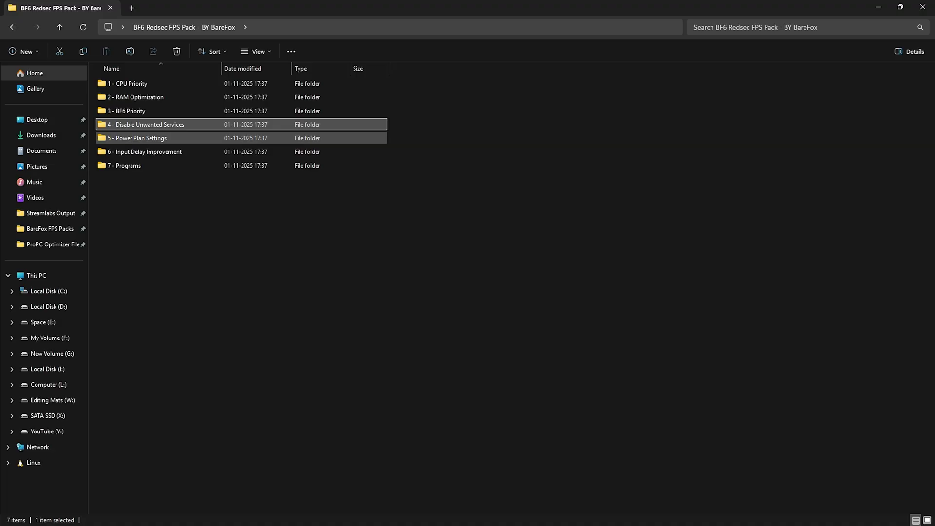
- Open the pack's 5 - Power Plan Settings folder and run the Import Ultimate Performance Power Plan script as administrator
double_click(139, 138)
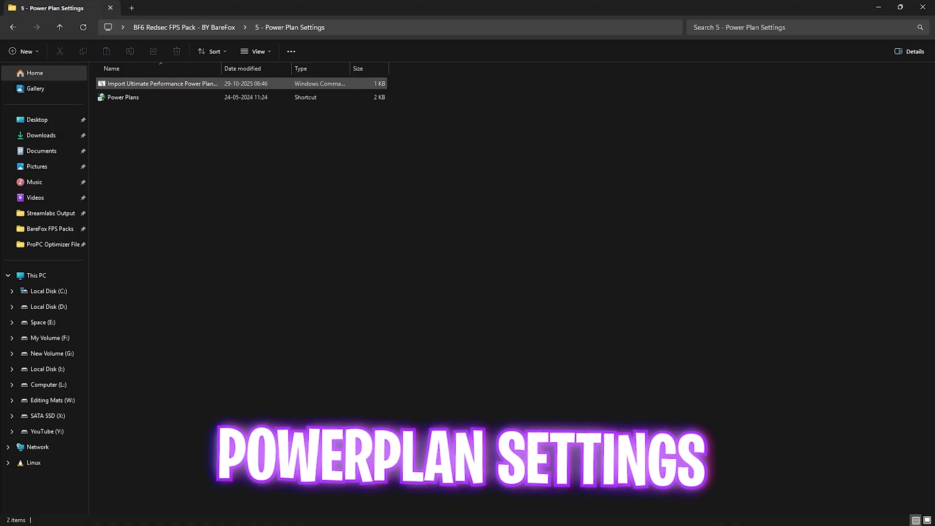
right_click(140, 85)
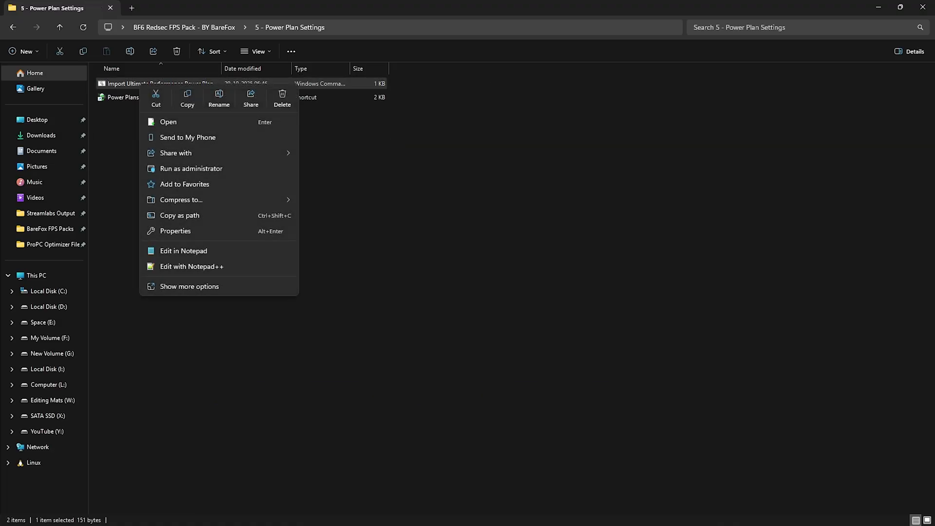
left_click(191, 169)
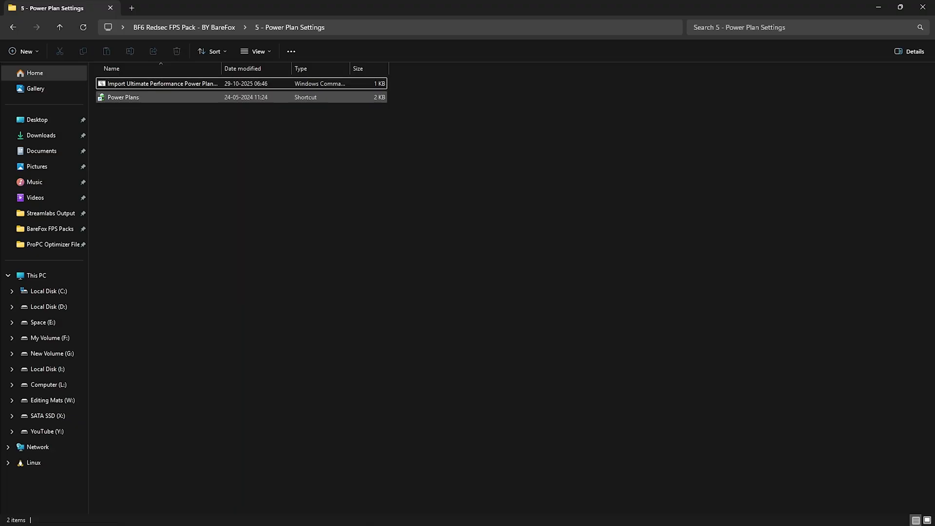
- Open Windows Power Options from the Power Plans shortcut, activate the Ultimate Performance plan and close the window
double_click(123, 97)
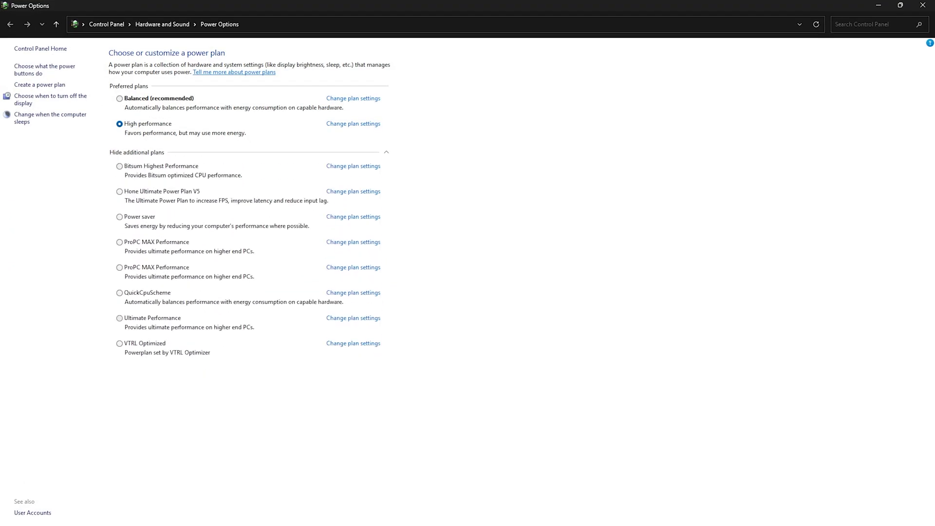
left_click(119, 318)
left_click(923, 5)
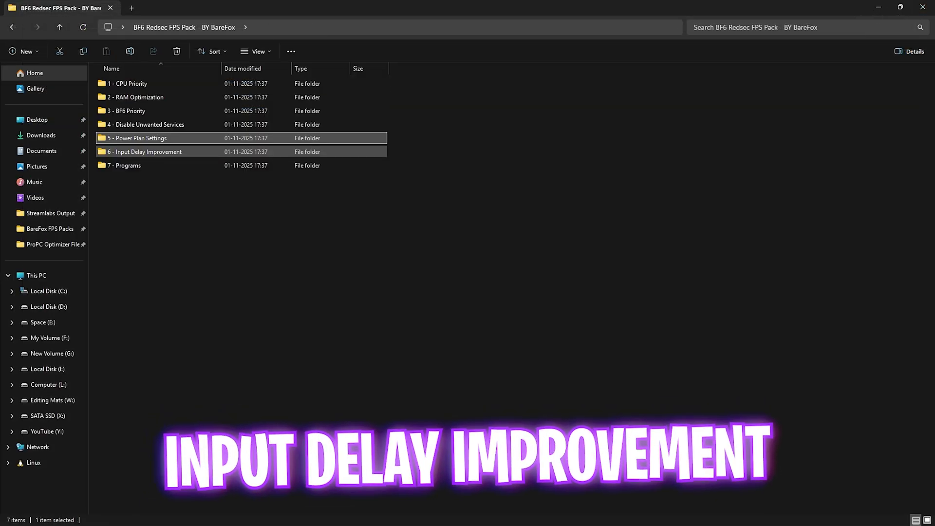
- Open the Keyboard Latency Fix folder inside 6 - Input Delay Improvement and look over its keyboard buffer registry files
double_click(145, 152)
left_click(135, 83)
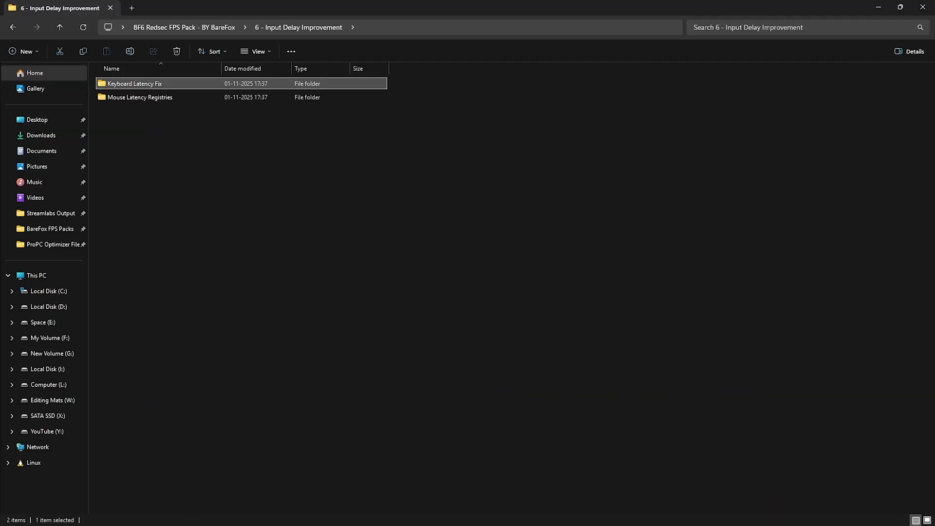
key("Return")
key("ctrl+a")
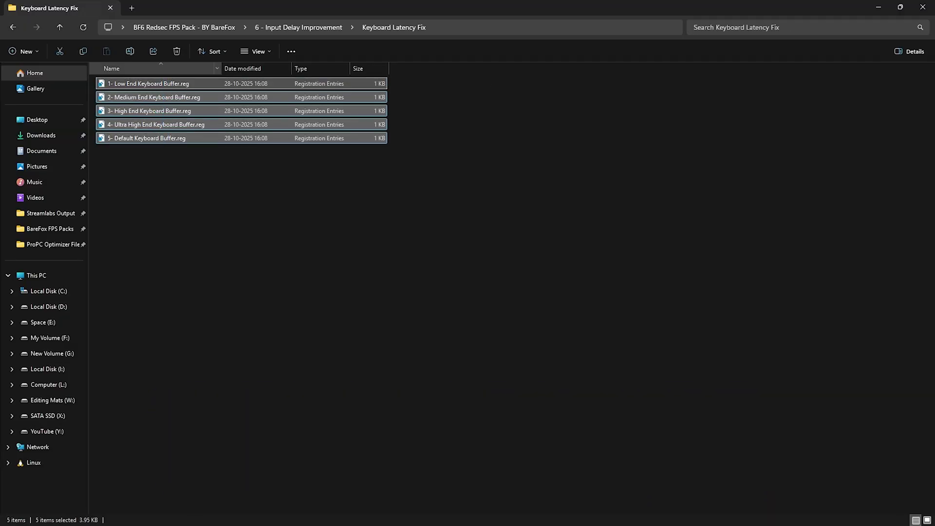
left_click(257, 220)
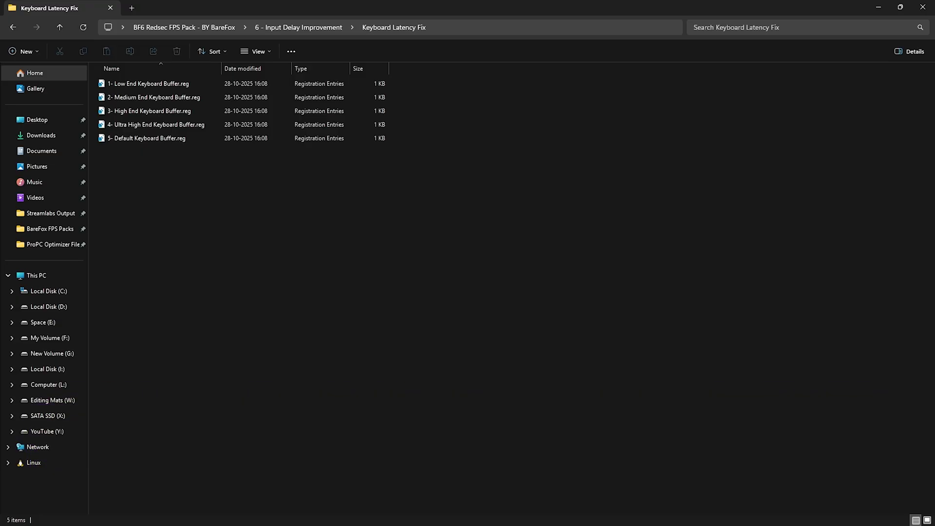
- Open the Mouse Latency Registries folder, examine the mouse curve and speed values of Fix Mouse Curve.reg in Notepad and close the file
left_click(298, 28)
double_click(141, 97)
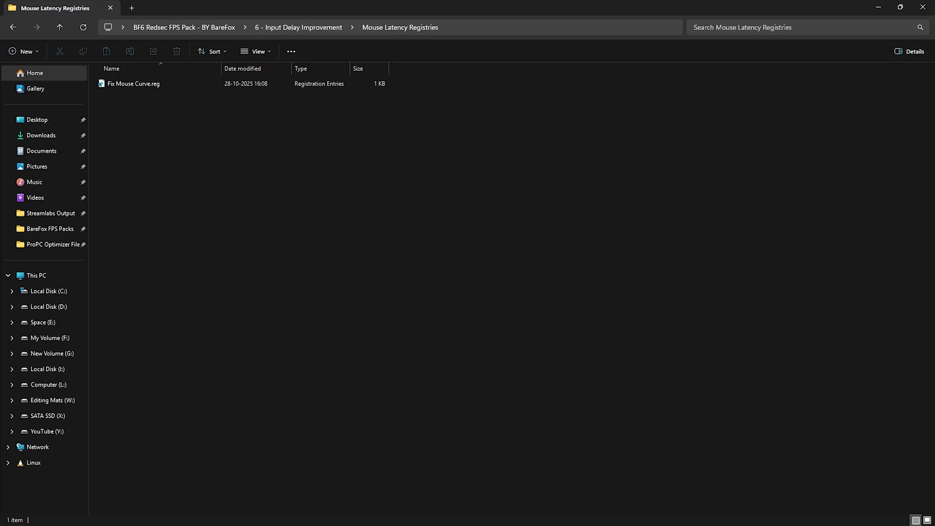
left_click(142, 83)
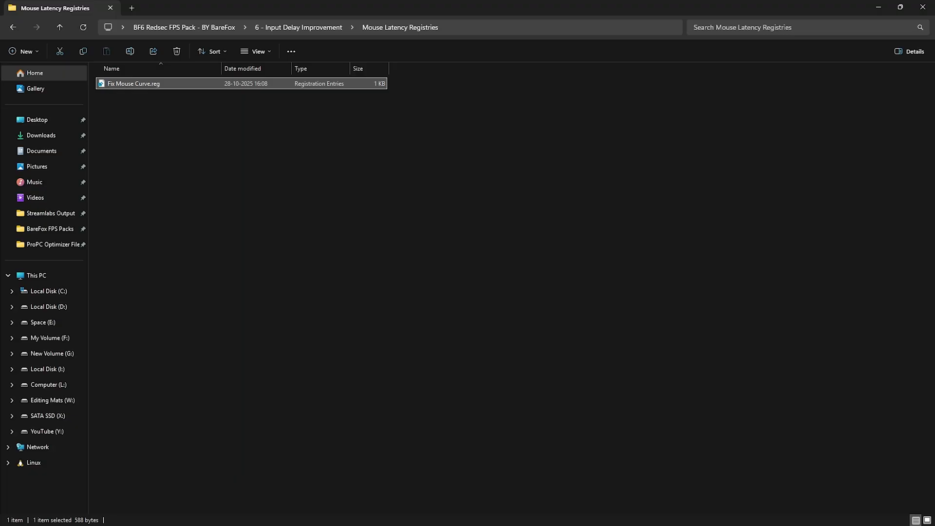
right_click(138, 83)
left_click(169, 253)
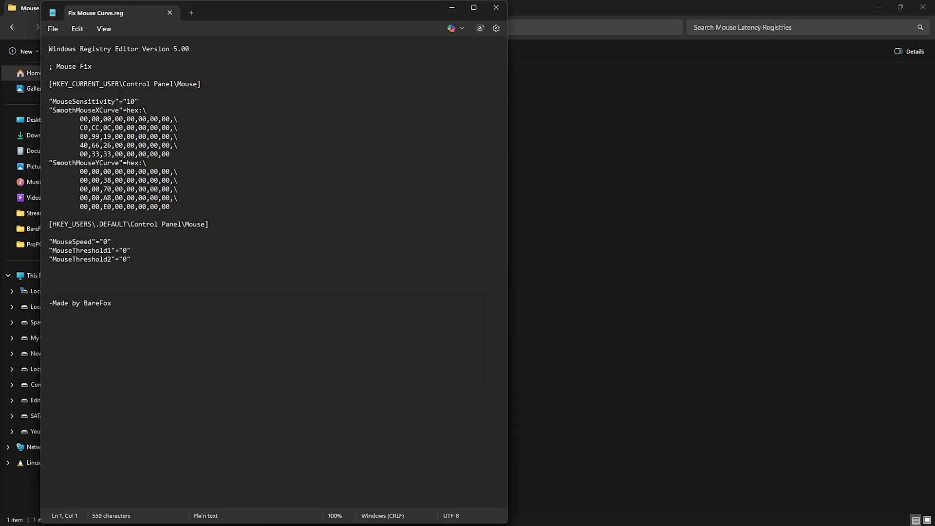
left_click_drag(123, 111, 133, 260)
left_click(134, 277)
left_click(496, 8)
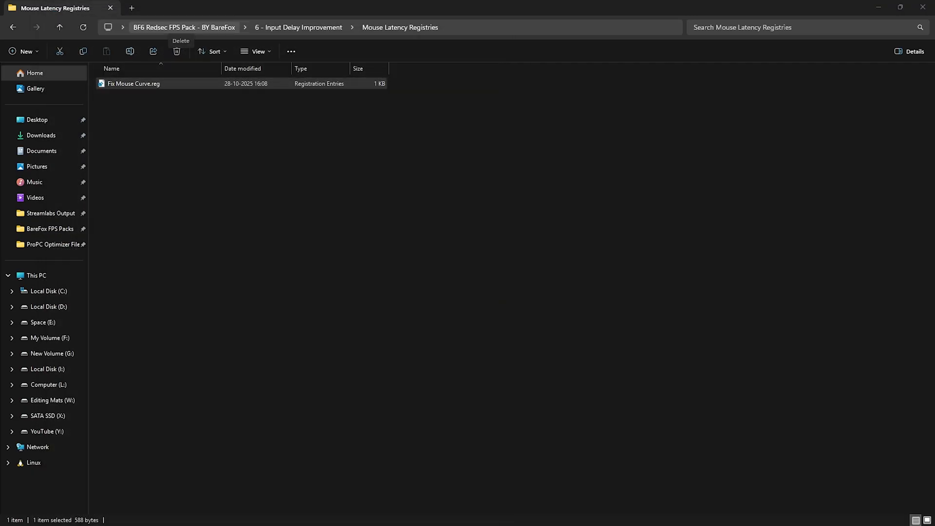
- Open the pack's 7 - Programs folder, run Clean Temporary Files.bat as administrator and dismiss its console window
left_click(184, 27)
double_click(141, 165)
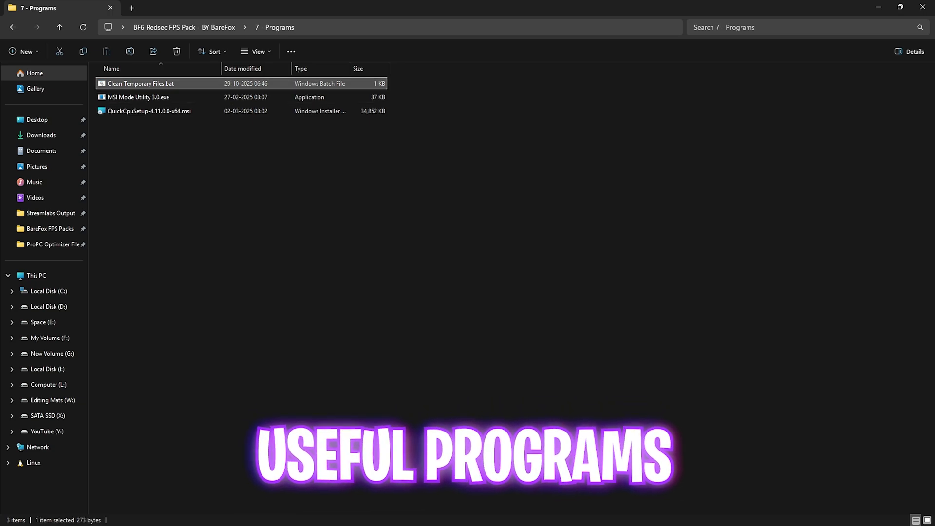
right_click(137, 85)
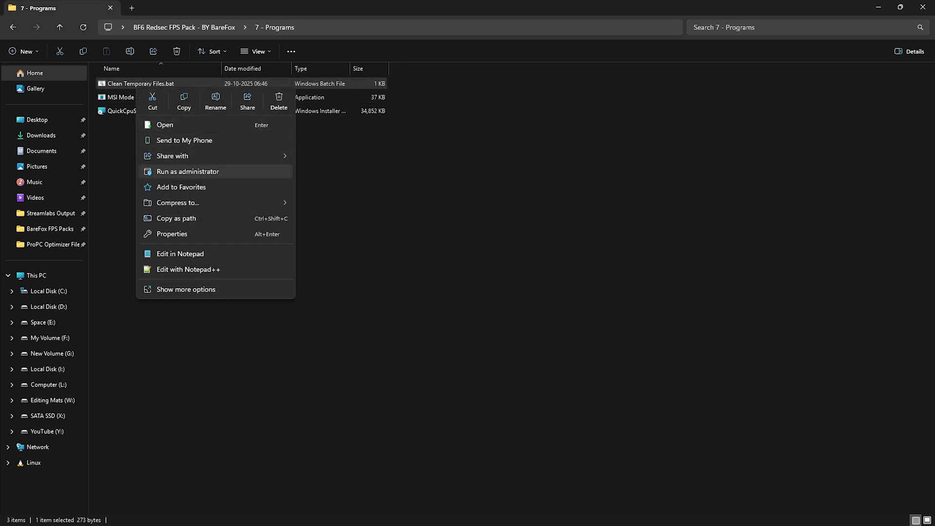
left_click(188, 171)
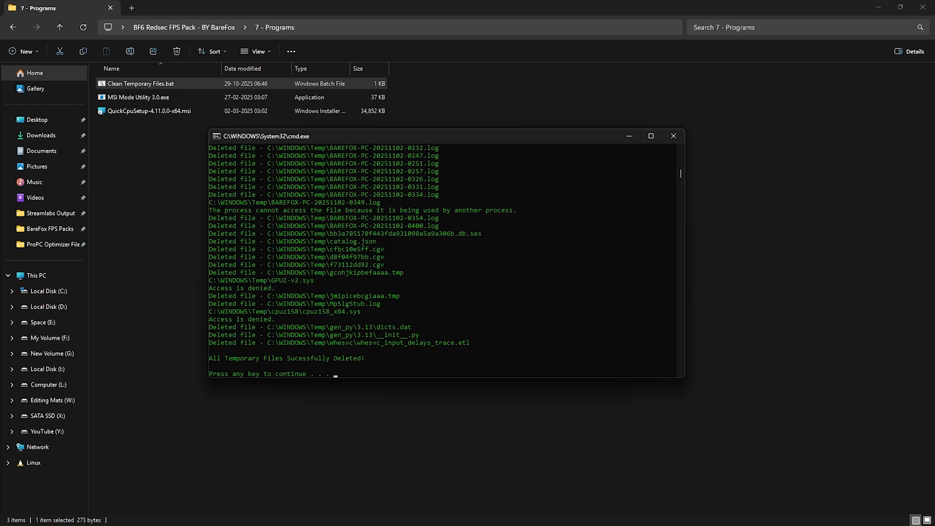
key("Return")
- Run MSI Mode Utility 3.0.exe as administrator, apply High interrupt priority to the NVIDIA GeForce RTX 5070 Ti and close the utility
left_click(138, 98)
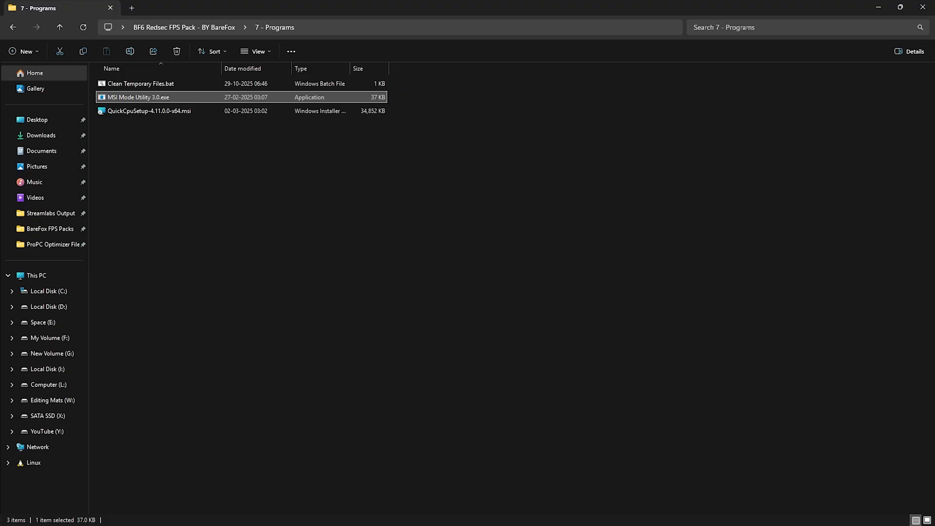
right_click(138, 97)
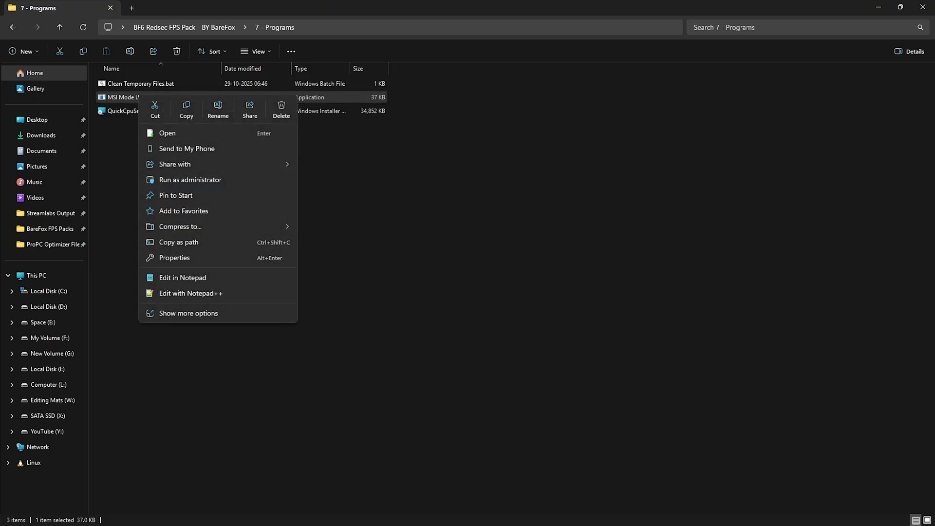
left_click(190, 179)
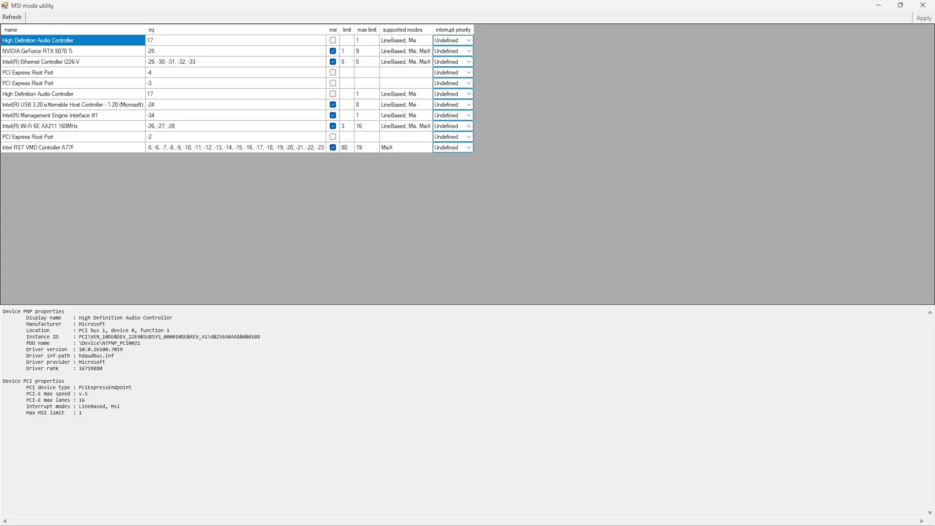
left_click(73, 51)
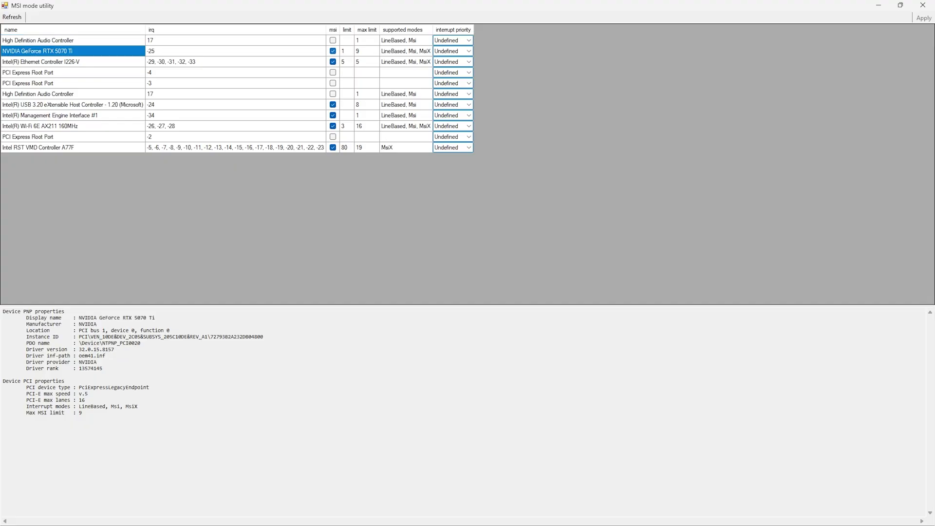
left_click(468, 51)
left_click(440, 78)
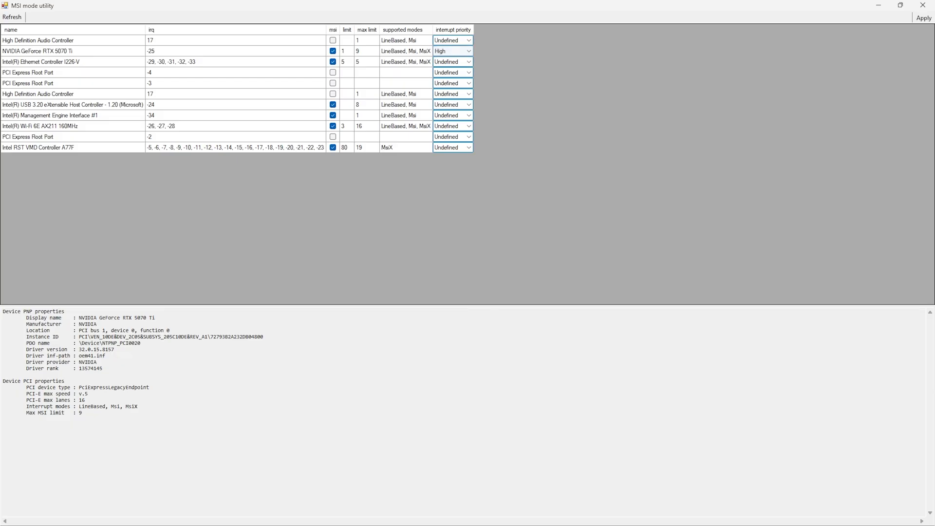
left_click(923, 18)
left_click(922, 5)
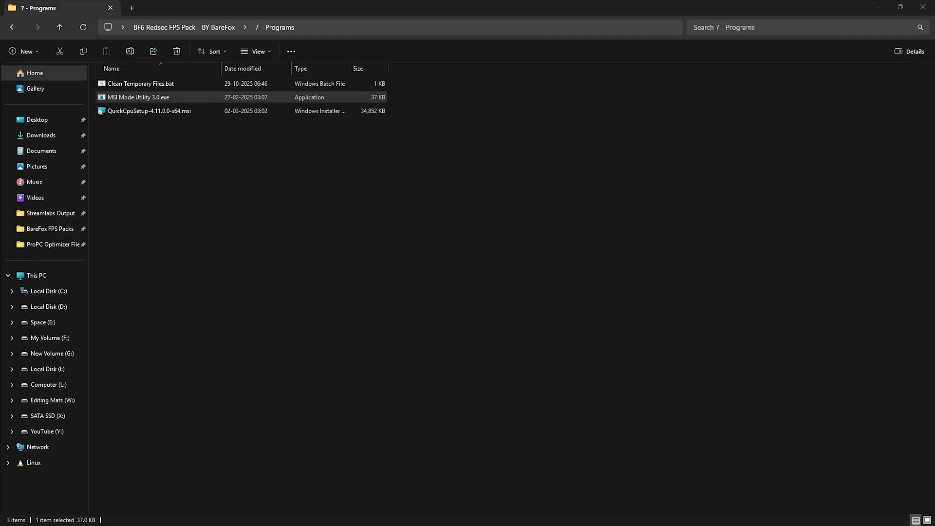
- Select QuickCpuSetup-4.11.0.0-x64.msi, switch to the installed QuickCPU app and choose Balanced Power (No Overlay) as the power mode
left_click(149, 111)
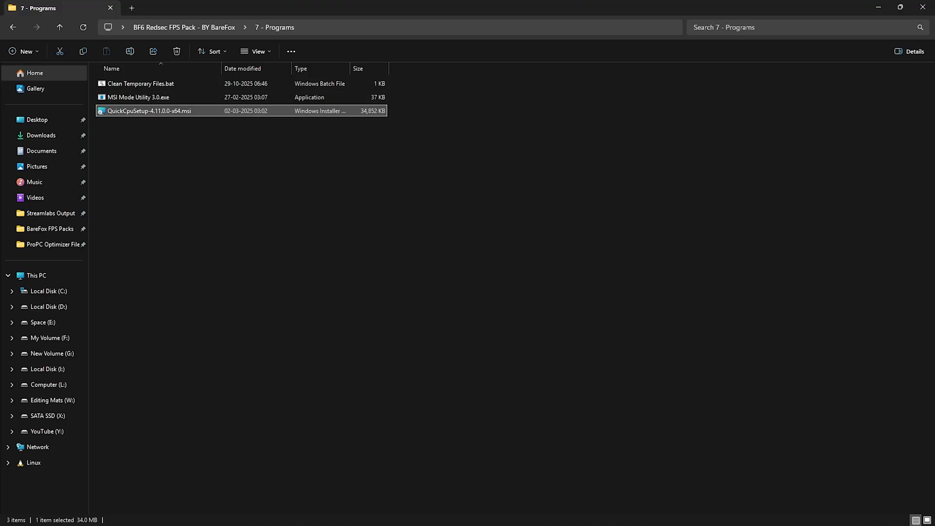
key("super")
type("qui")
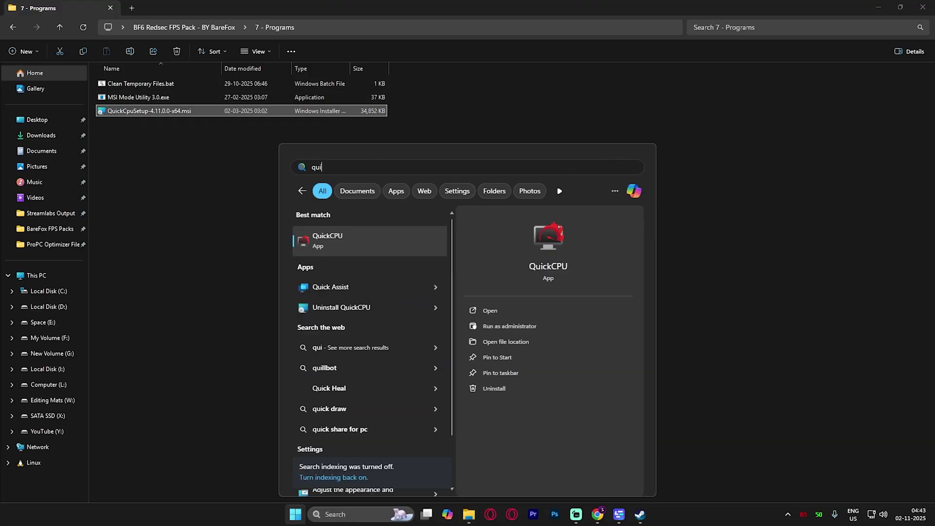
key("Return")
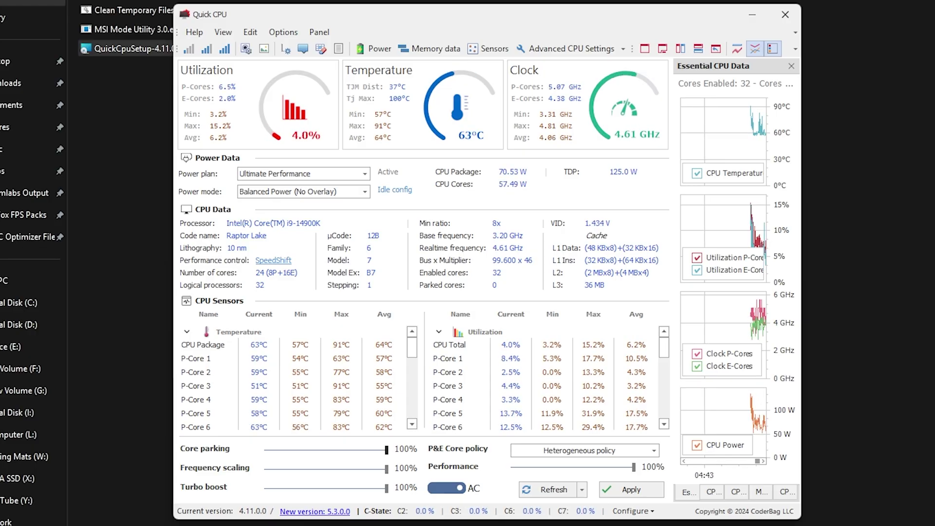
left_click(364, 191)
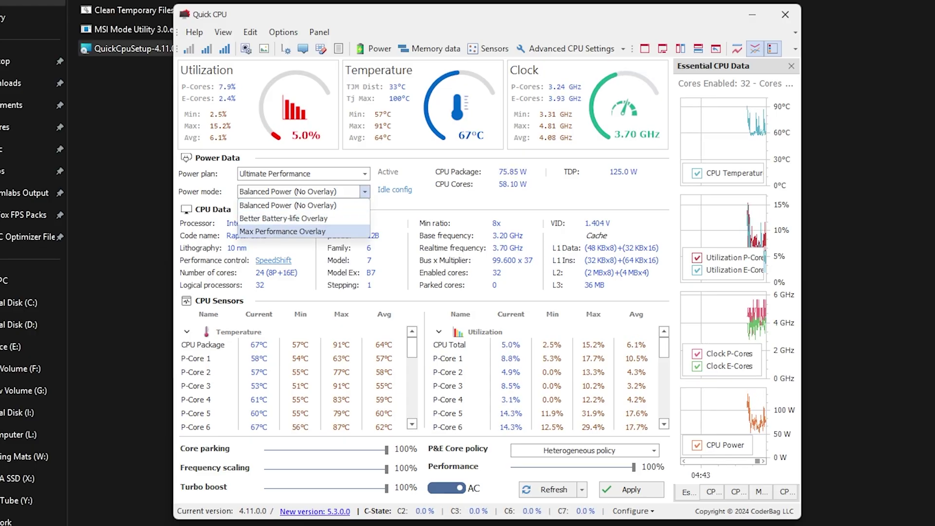
left_click(303, 205)
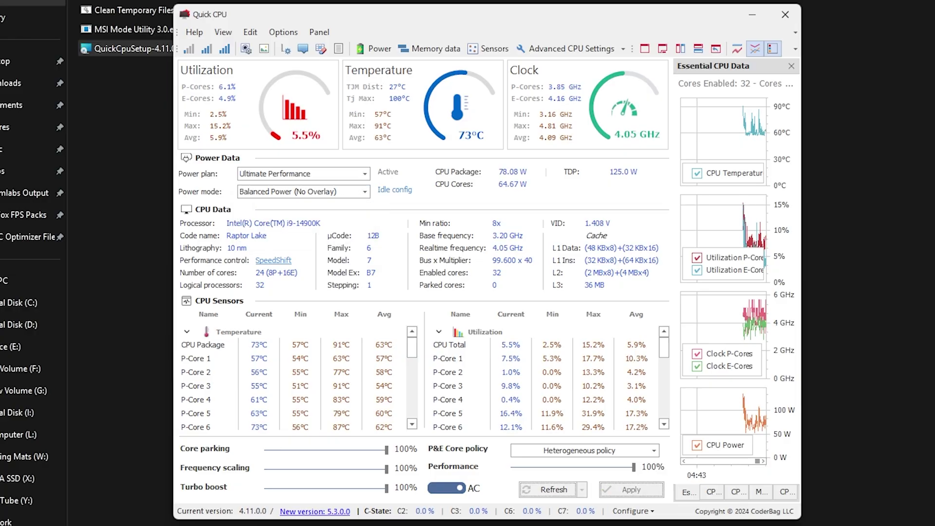
- Adjust Windows visual effects for best performance, re-enabling only taskbar animations, saved taskbar thumbnail previews, thumbnails instead of icons, window contents while dragging and smooth font edges
key("Return")
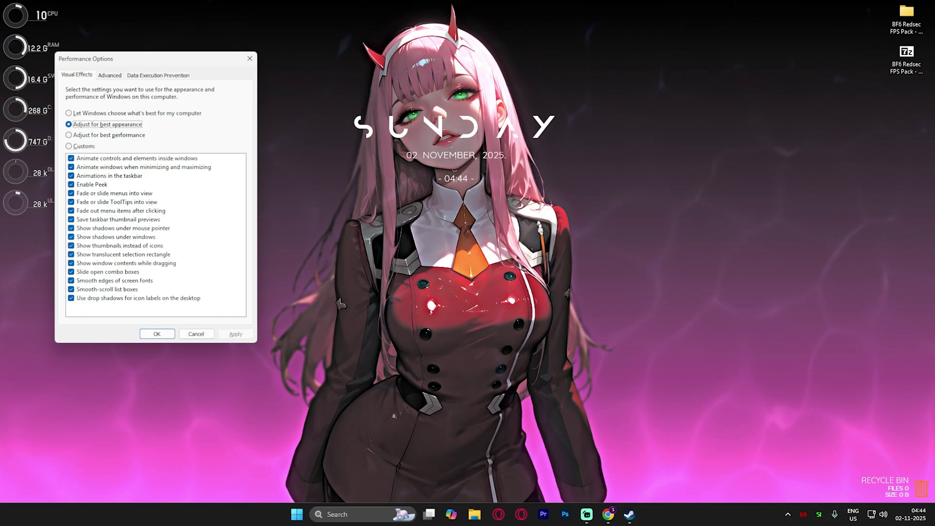
left_click(106, 135)
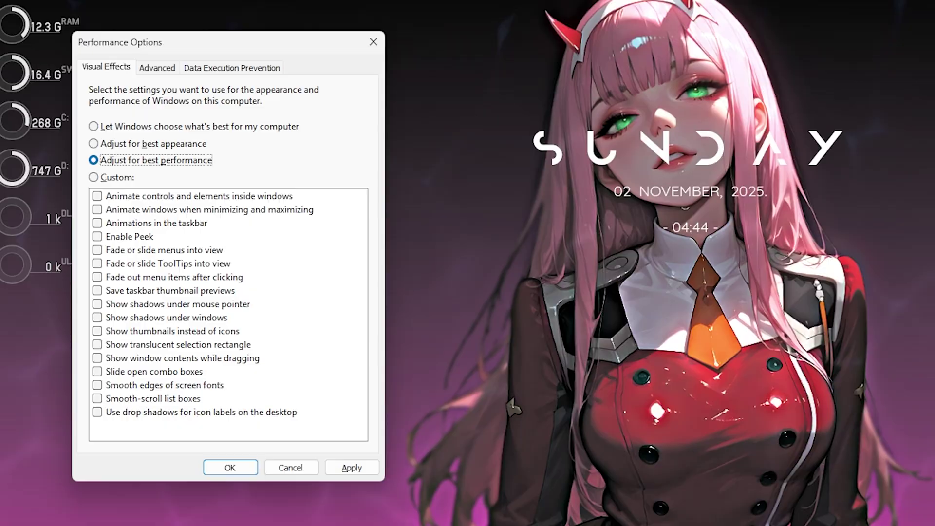
left_click(97, 223)
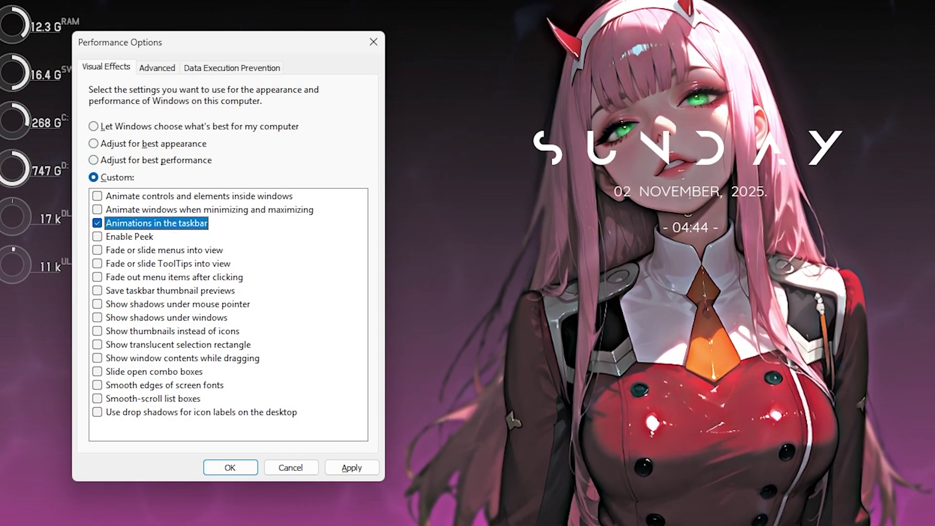
left_click(98, 290)
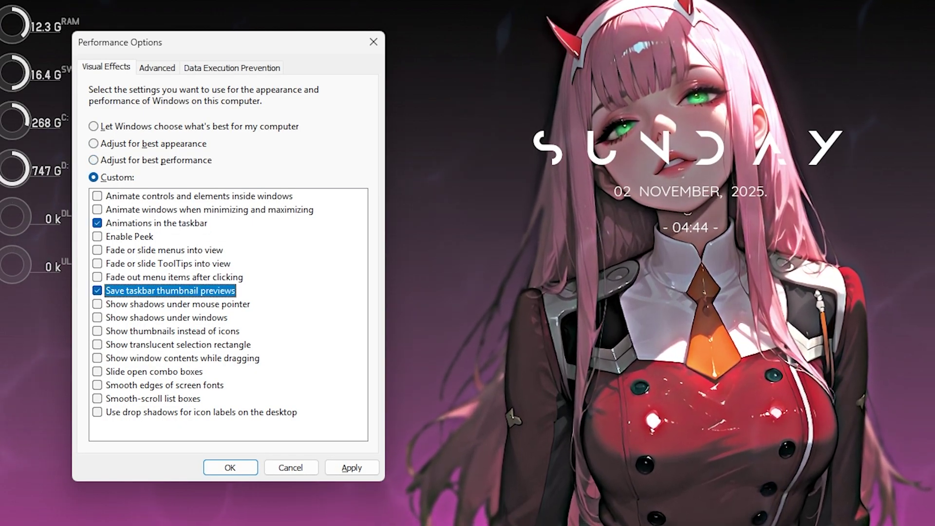
left_click(98, 331)
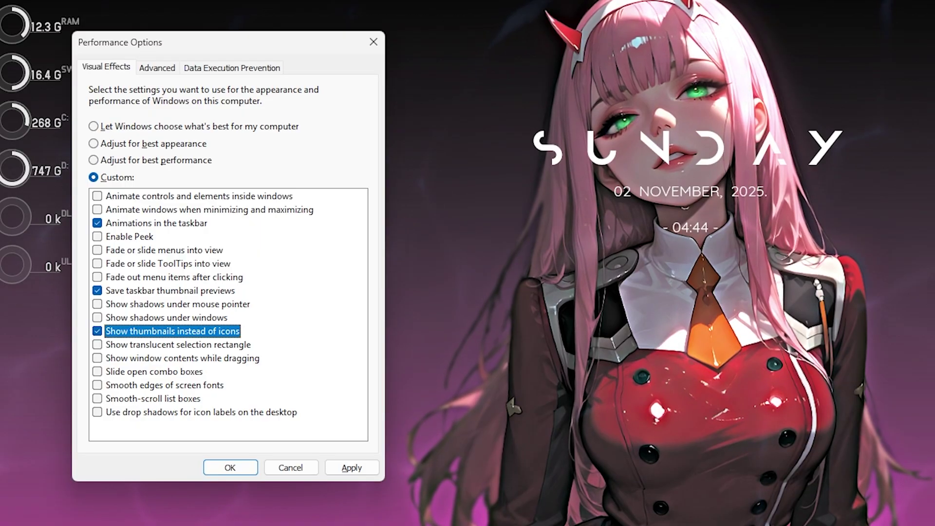
left_click(97, 358)
left_click(97, 385)
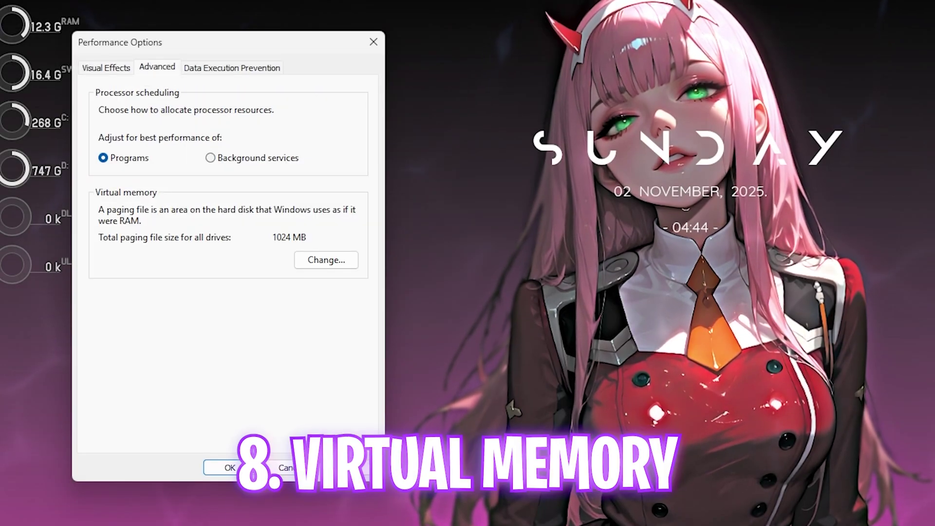
- Open the virtual memory settings for the paging file and launch Calculator
left_click(327, 260)
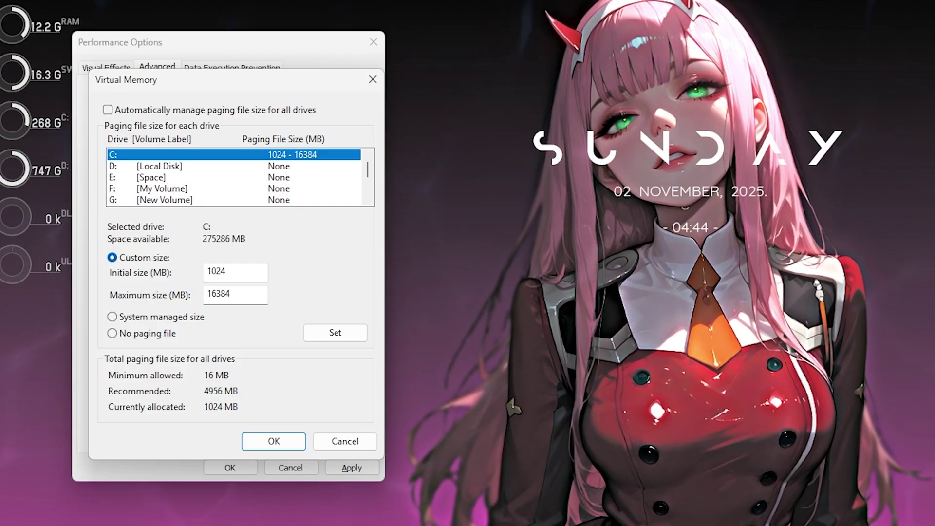
double_click(217, 271)
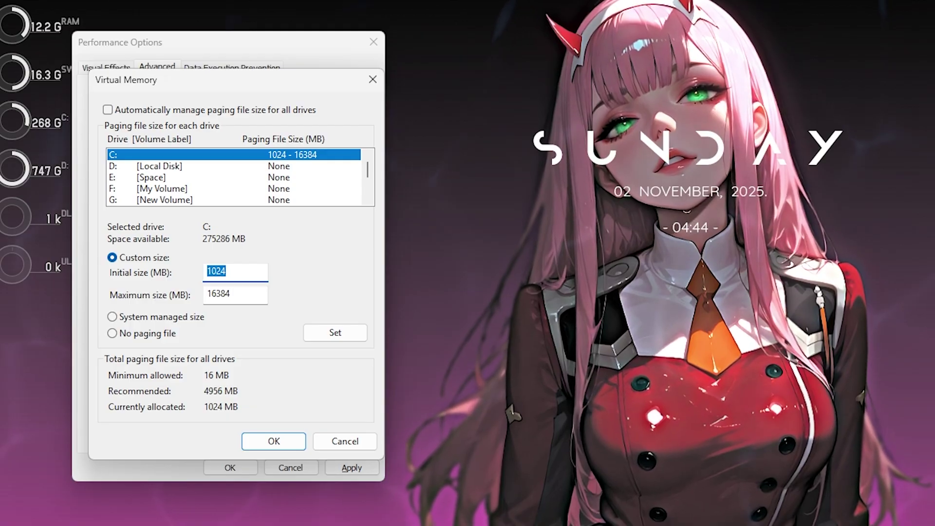
key("super")
type("calculator")
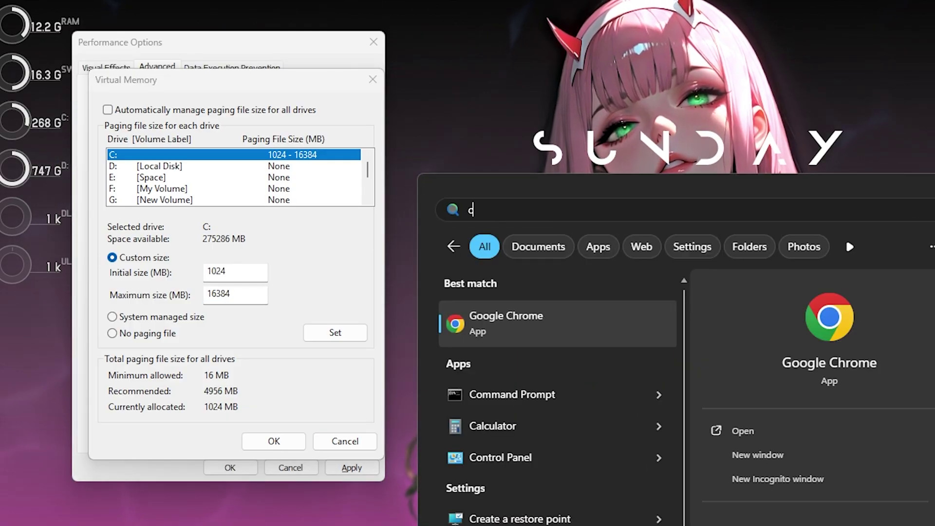
key("Return")
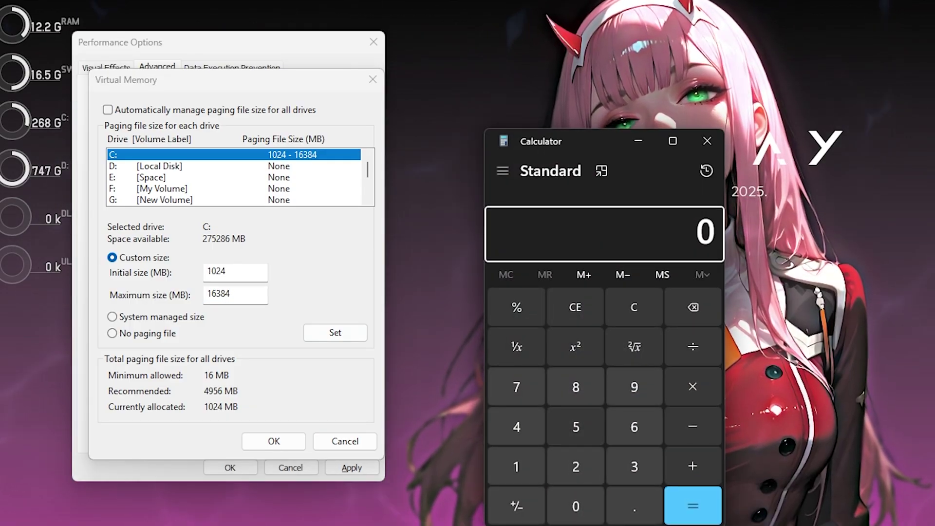
- Calculate the maximum paging file size as 32 ÷ 2, multiplied by 1024
left_click(634, 467)
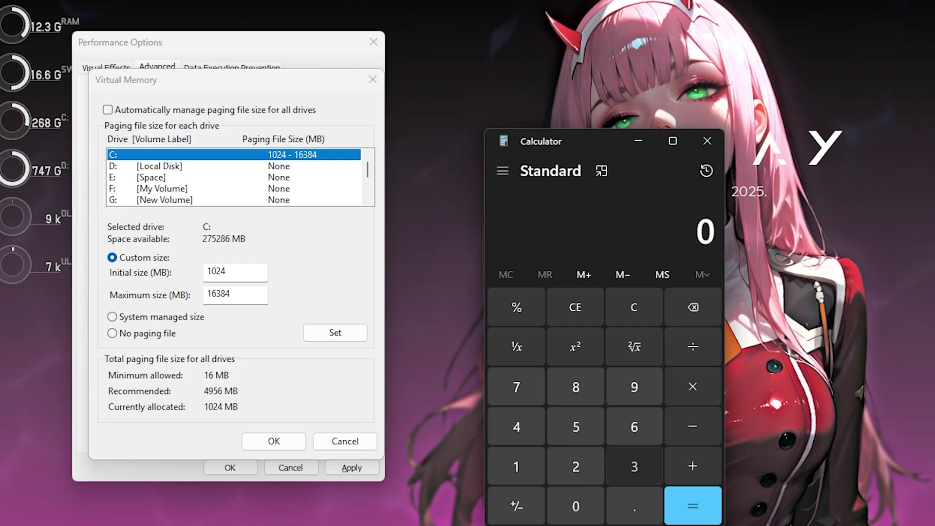
left_click(576, 467)
double_click(696, 233)
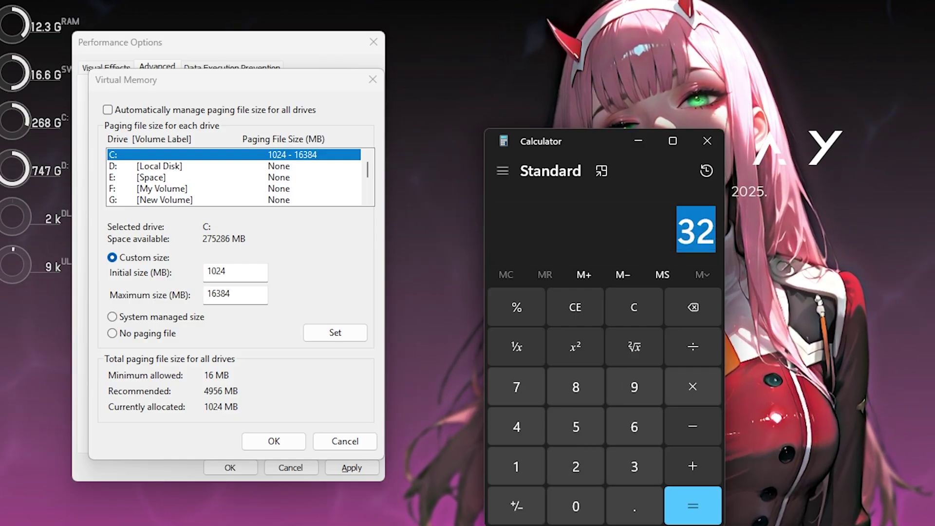
type("2")
key("Return")
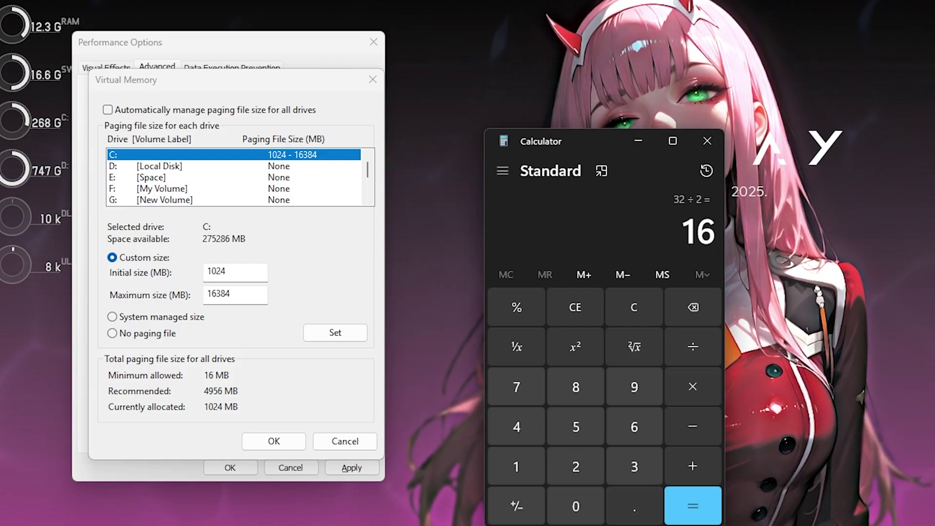
type("*1024")
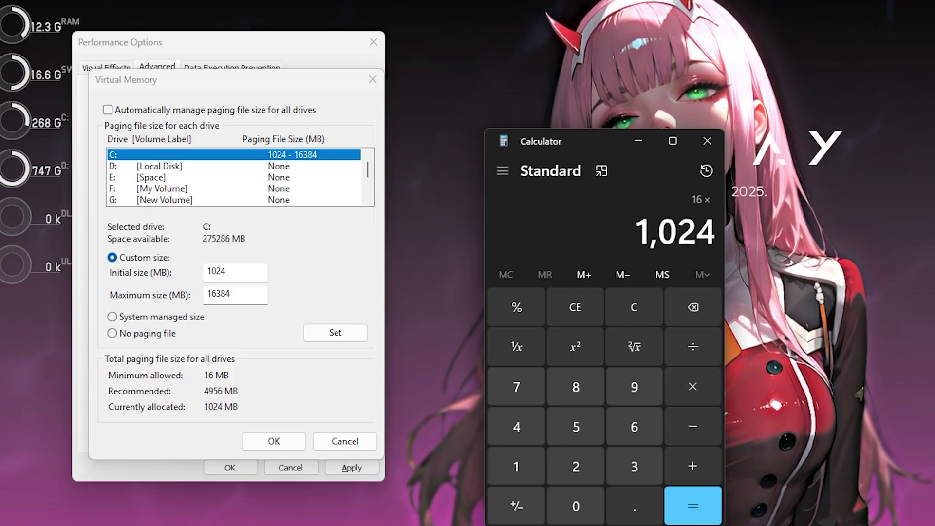
type(".")
key("BackSpace")
key("Return")
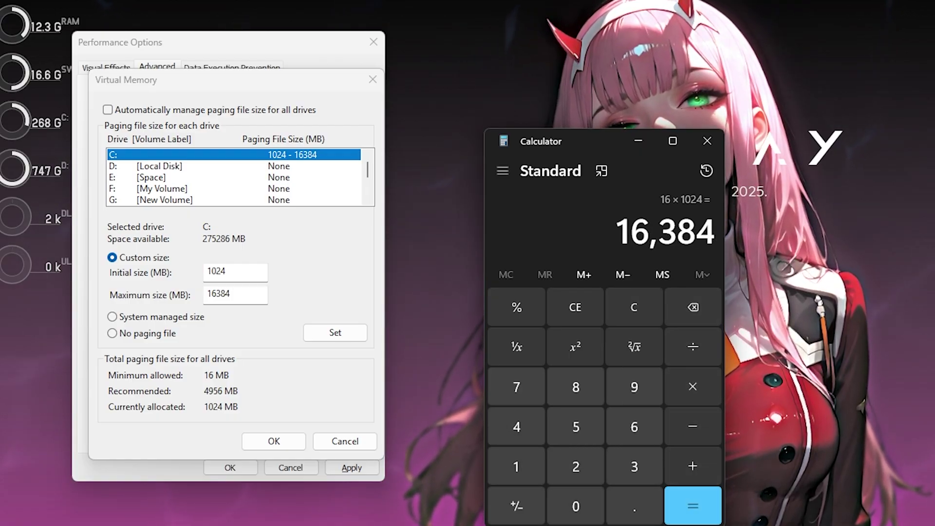
- Close Calculator, apply drive C's custom paging file size of 1024 MB initial and 16384 MB maximum, and confirm Performance Options
double_click(219, 294)
left_click(708, 141)
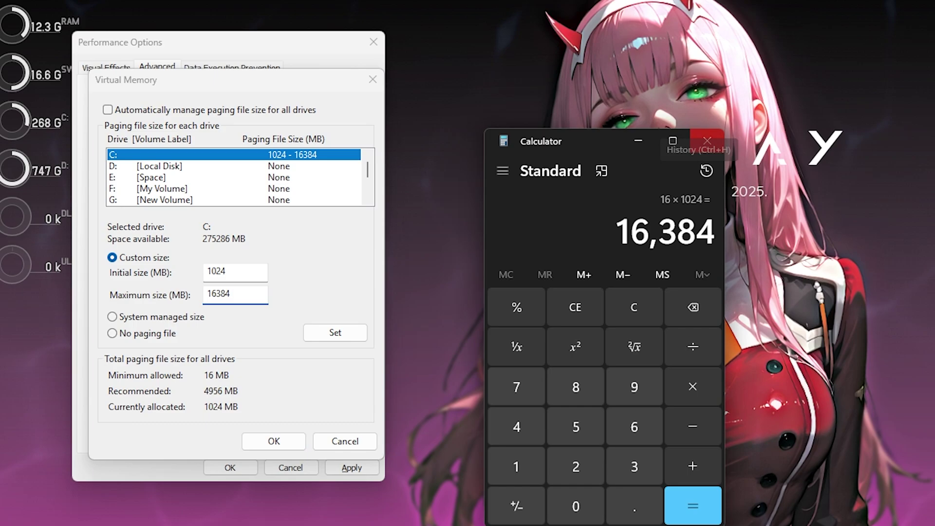
left_click(335, 332)
key("Return")
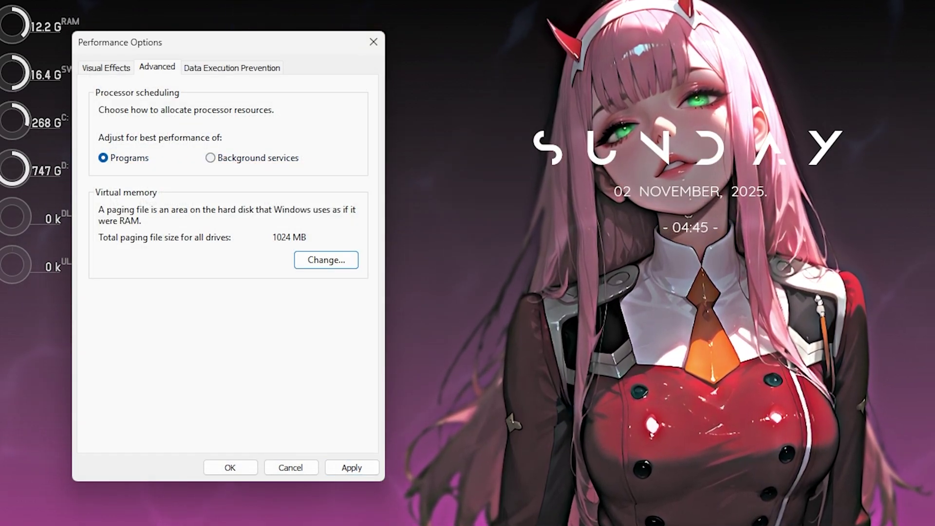
left_click(230, 468)
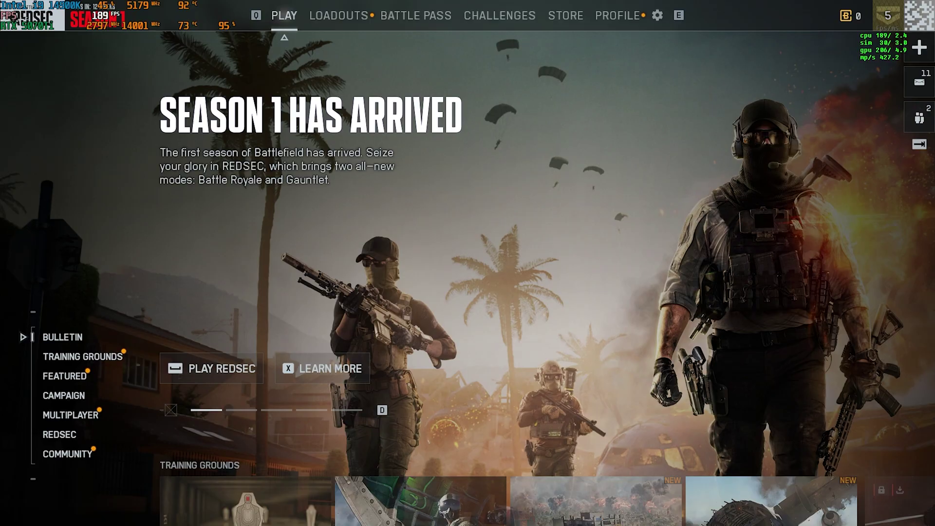
- Switch to Battlefield 6 and open the Graphics Quality Settings for editing
key("Escape")
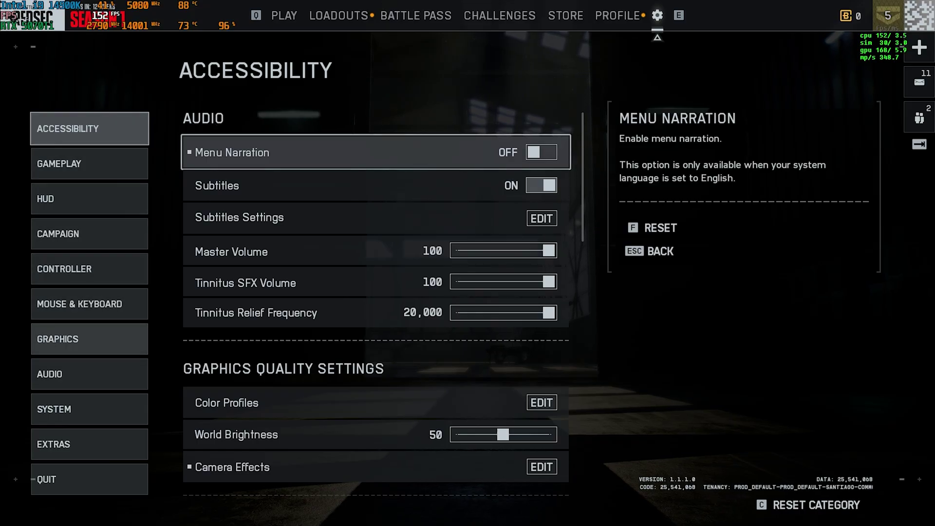
left_click(89, 339)
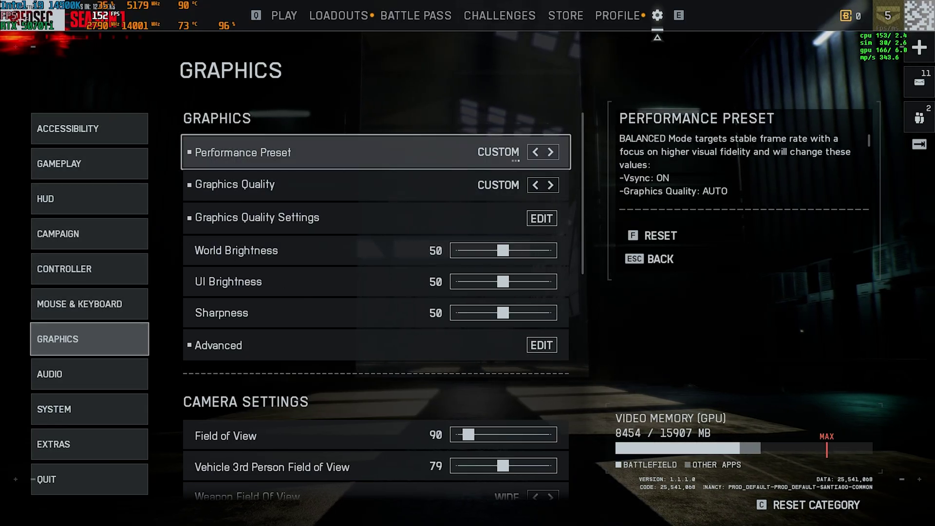
left_click(375, 185)
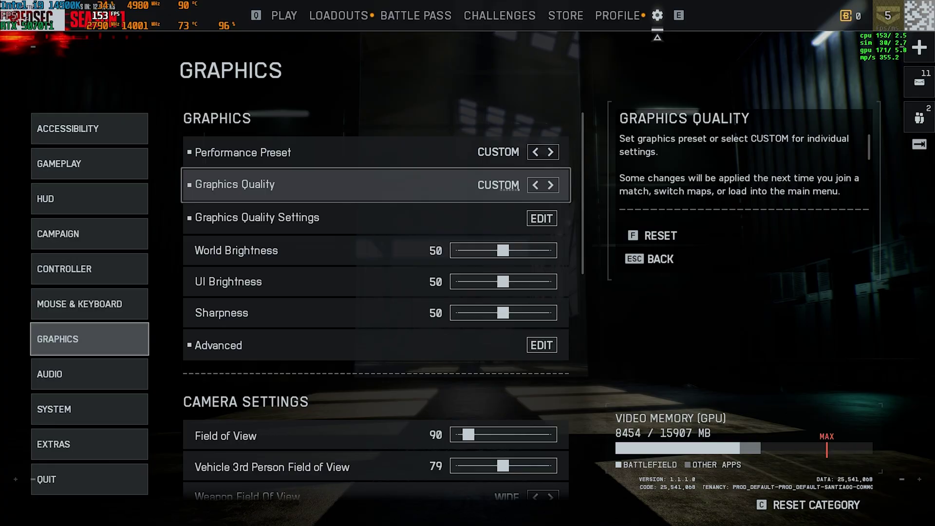
left_click(375, 217)
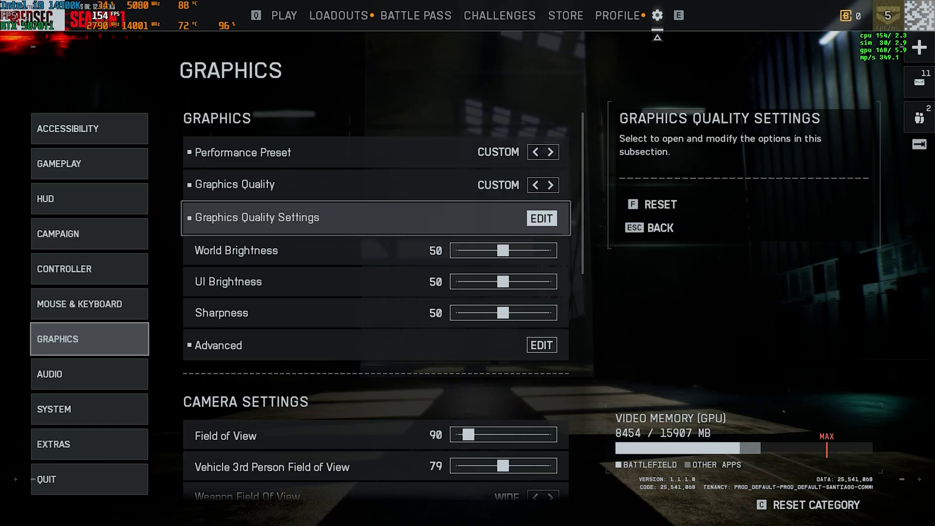
left_click(542, 218)
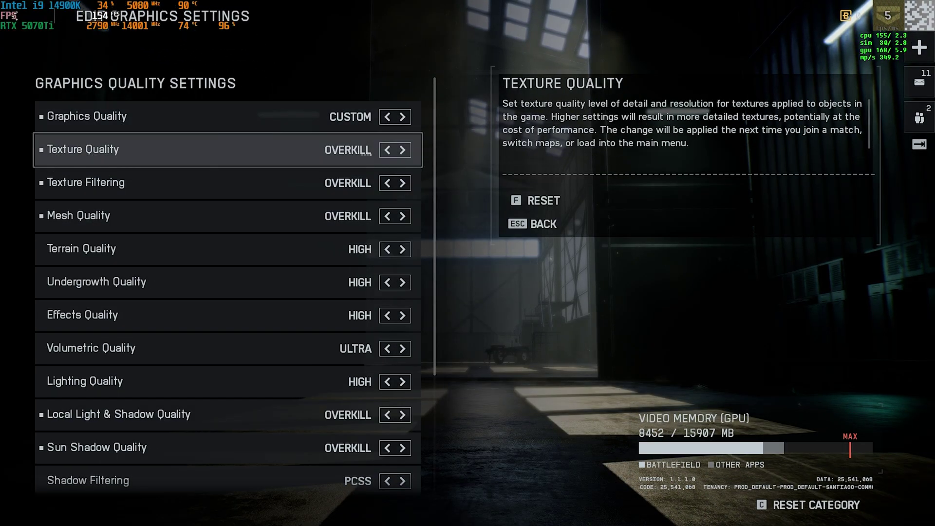
- Set Texture Quality and Texture Filtering to High
key("Left")
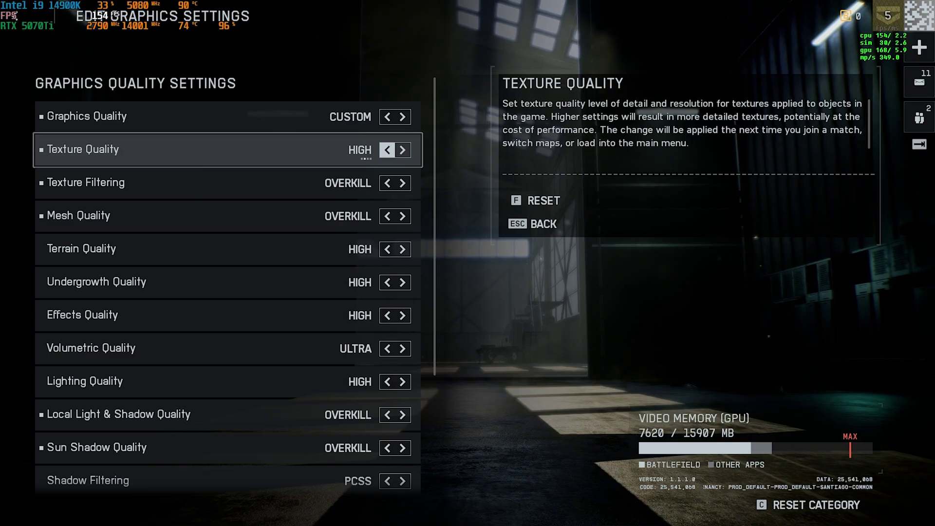
key("Down")
key("Left")
key("Left")
key("Left")
key("Left")
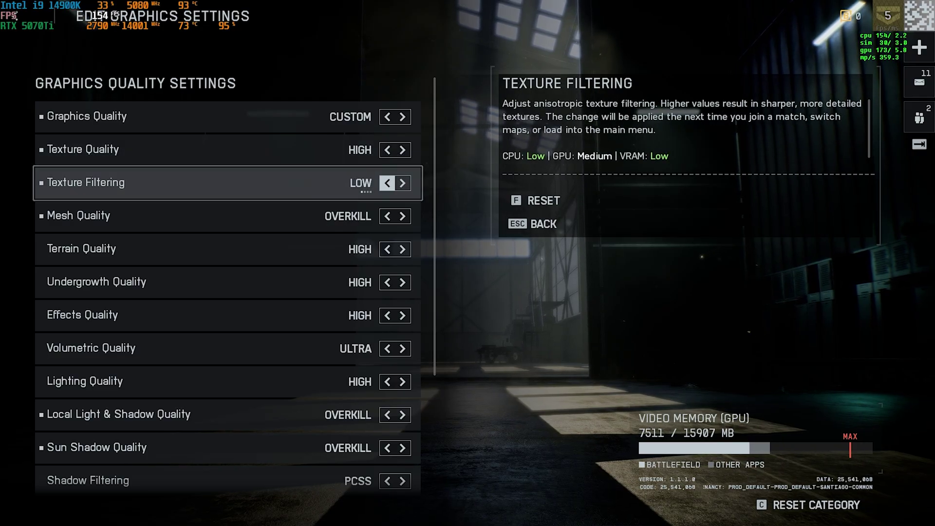
key("Right")
key("Right")
- Set Mesh Quality to Medium and Terrain Quality to Low
key("Down")
key("Left")
key("Left")
key("Left")
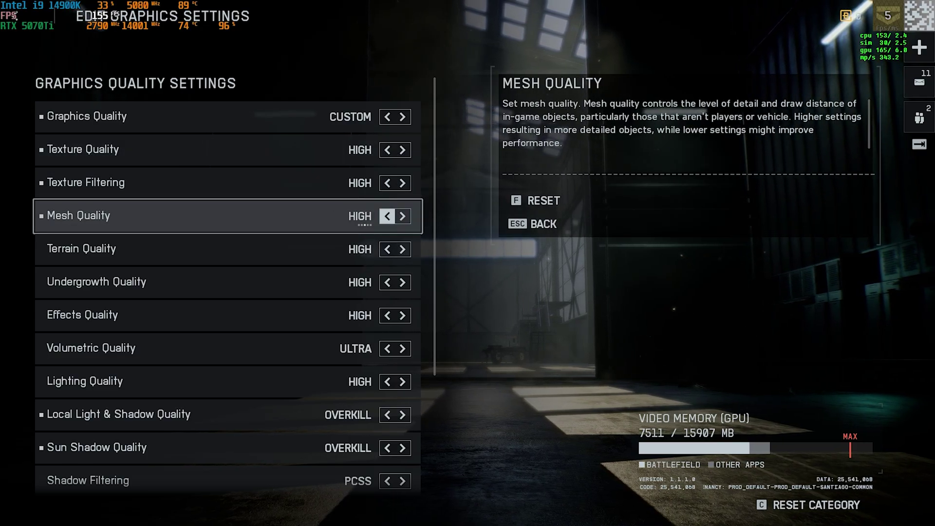
key("Down")
key("Left")
key("Left")
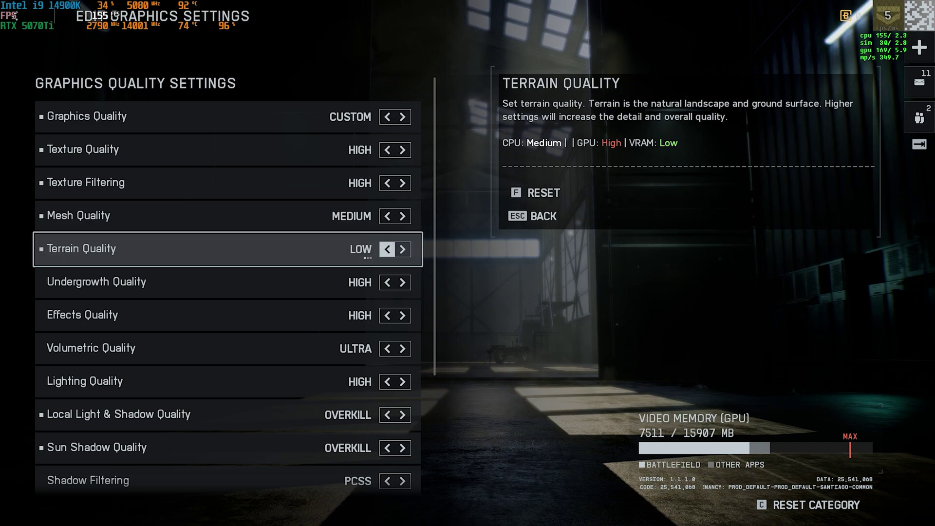
- Set Undergrowth Quality and Effects Quality to Low
key("Down")
key("Left")
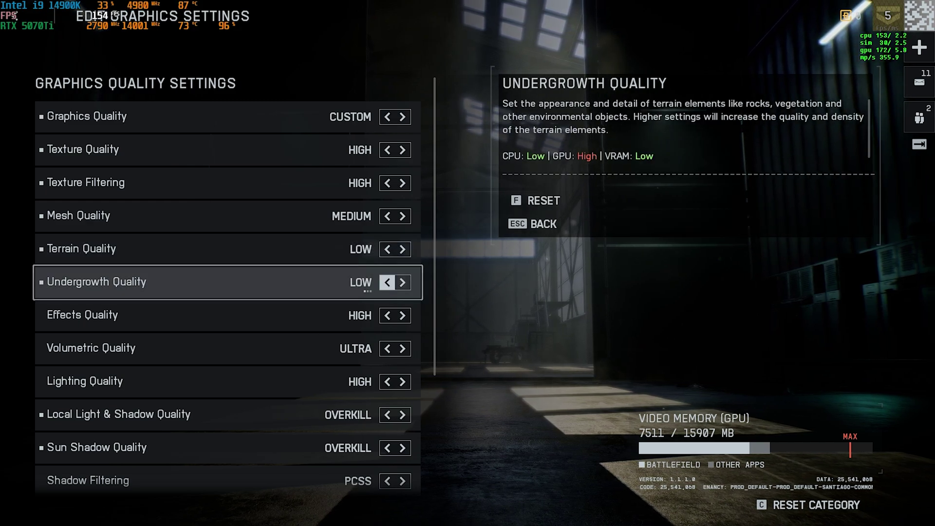
key("Down")
key("Left")
key("Left")
- Set Volumetric Quality and Lighting Quality to Low
key("Down")
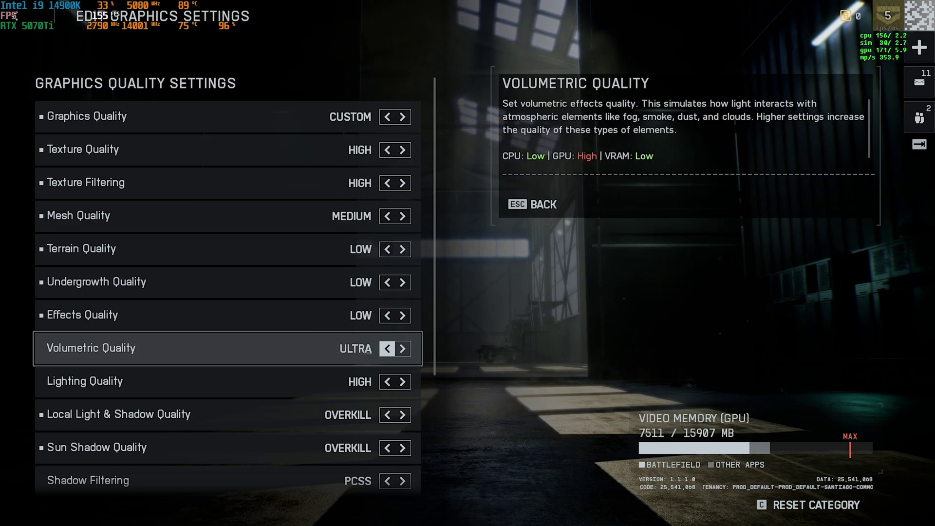
key("Left")
key("Left")
key("Left")
key("Down")
key("Left")
key("Left")
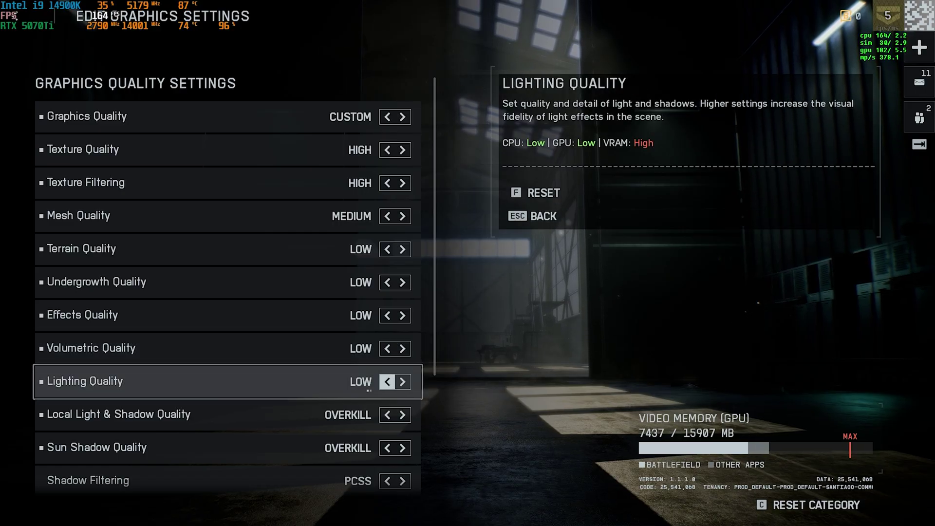
- Set Local Light & Shadow Quality to Low and Sun Shadow Quality to Medium
key("Down")
key("Down")
key("Up")
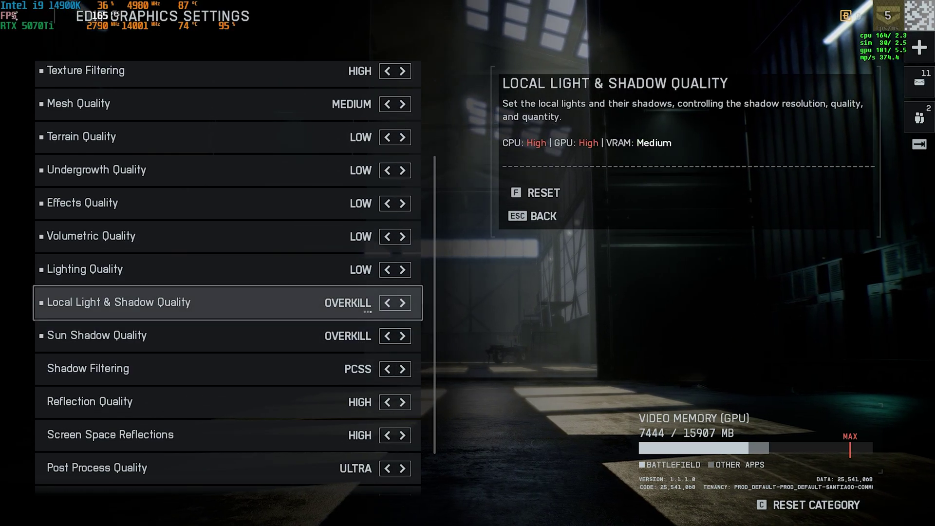
key("Left")
key("Left")
key("Left")
key("Left")
key("Down")
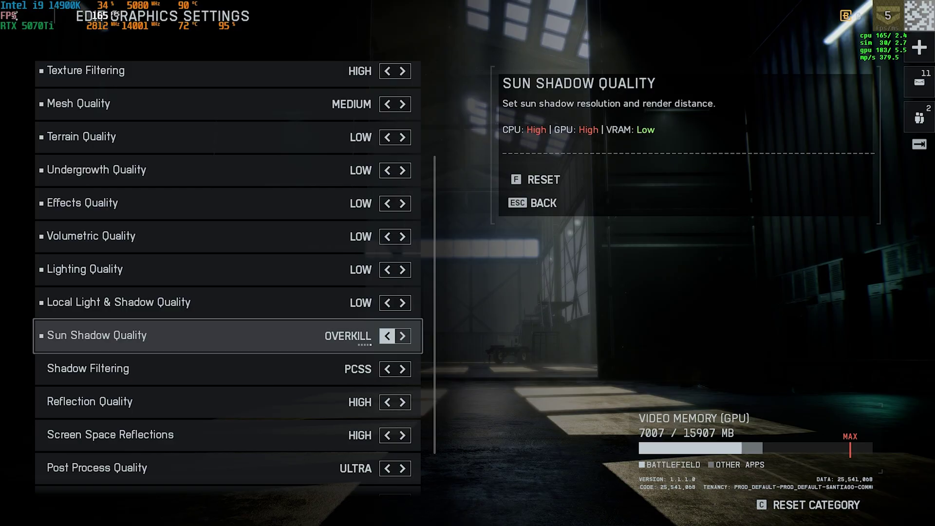
key("Left")
key("Left")
- Try PCF for Shadow Filtering and switch it back to PCSS
key("Down")
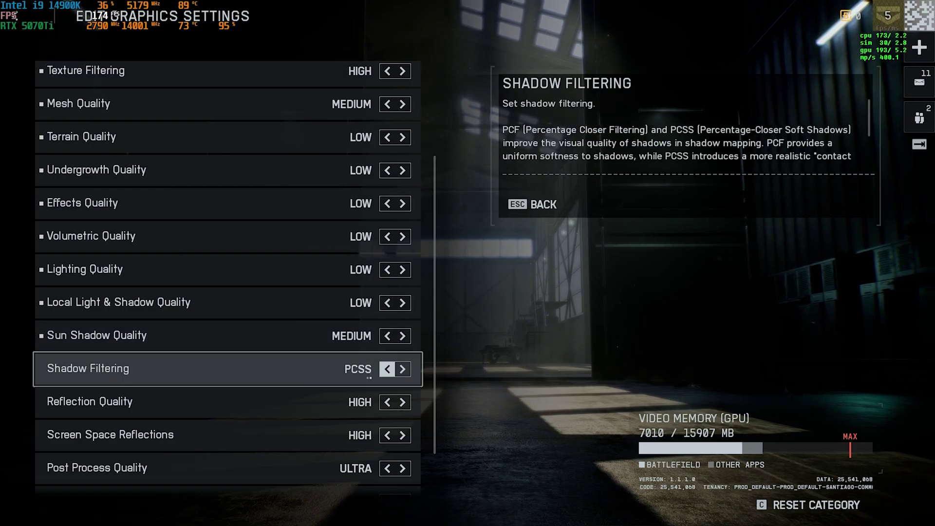
key("Left")
key("Right")
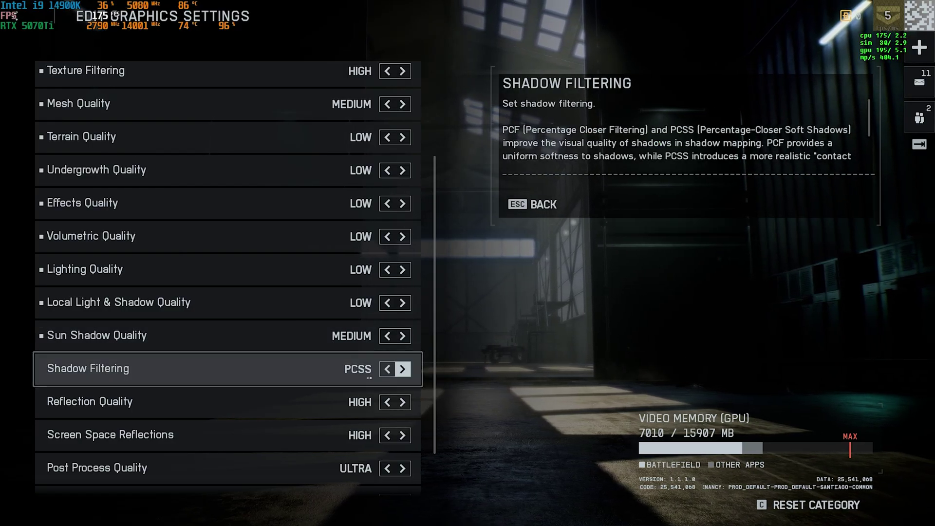
key("Left")
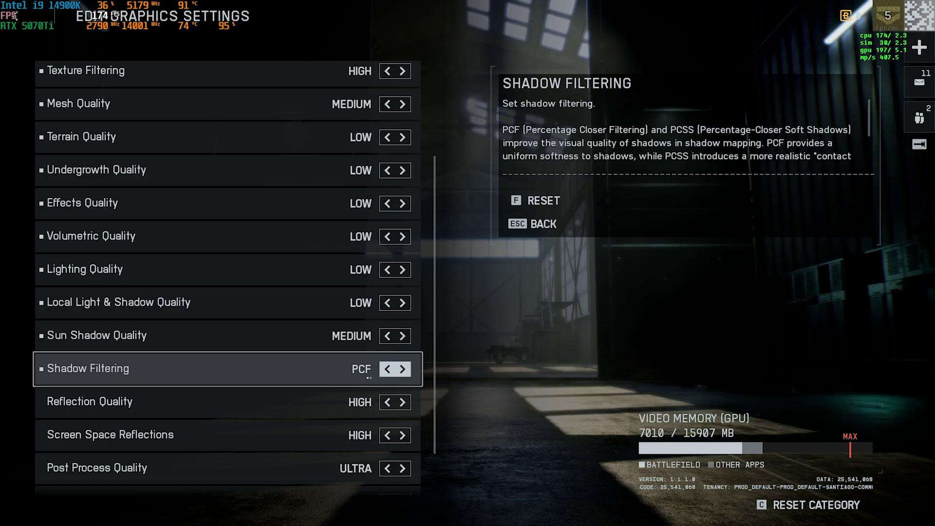
key("Right")
- Set Reflection Quality to Low and turn Screen Space Reflections off
key("Down")
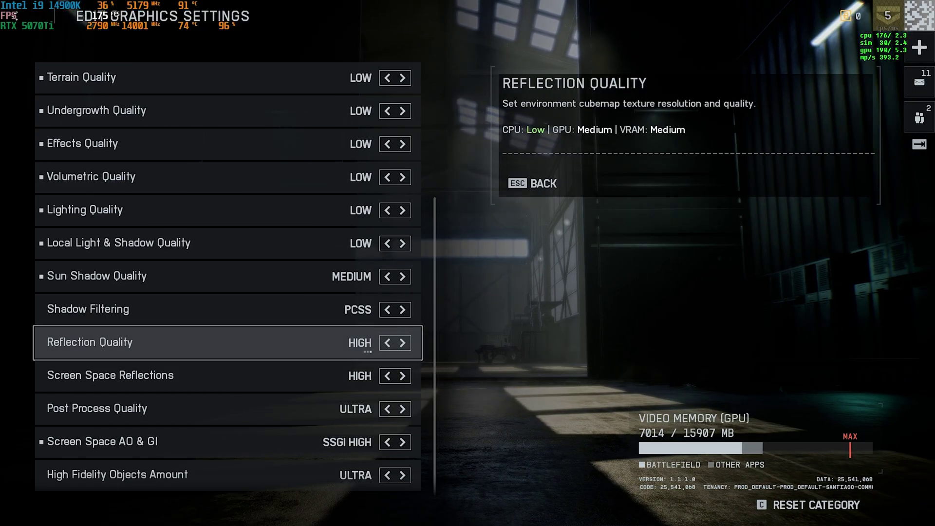
key("Left")
key("Left")
key("Down")
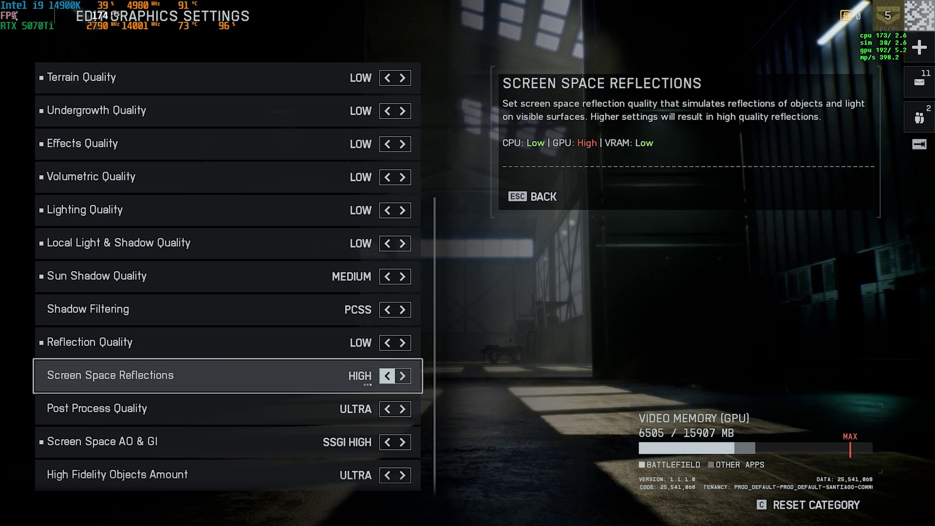
key("Left")
key("Left")
key("Left")
- Set Post Process Quality to Low
key("Down")
key("Left")
key("Left")
key("Left")
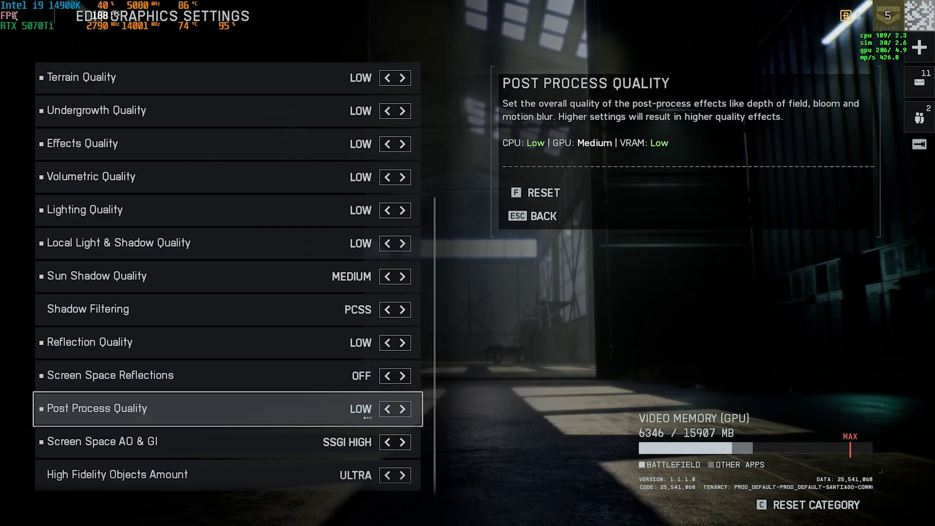
- Turn Screen Space AO & GI off and set High Fidelity Objects Amount to Low
key("Down")
key("Left")
key("Left")
key("Left")
key("Left")
key("Left")
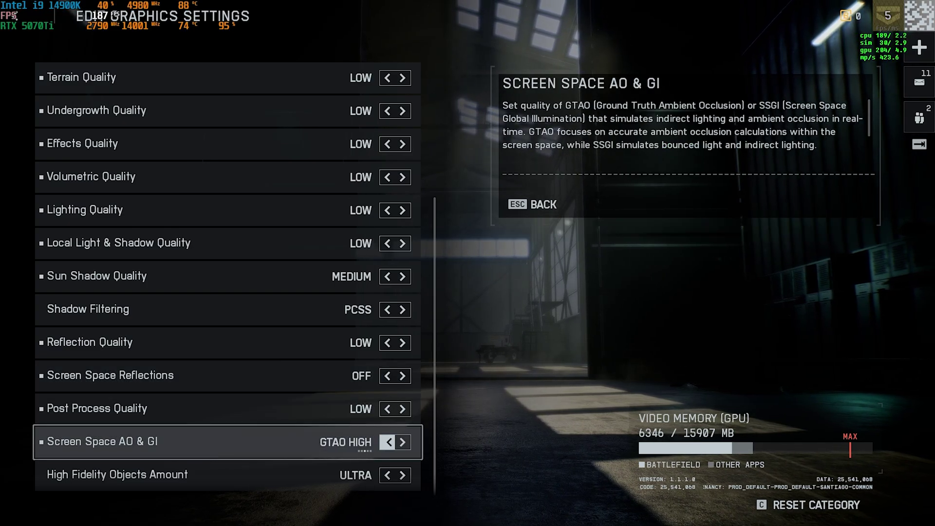
key("Left")
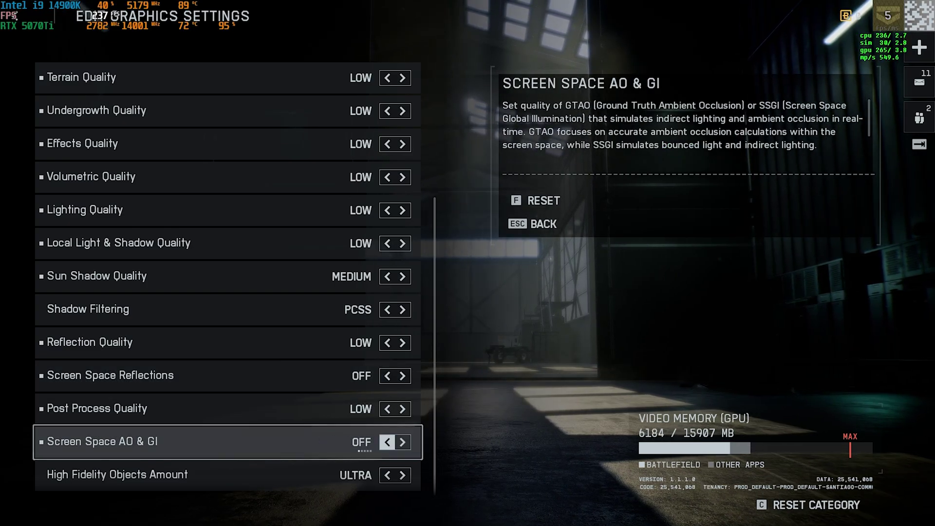
key("Down")
key("Left")
key("Left")
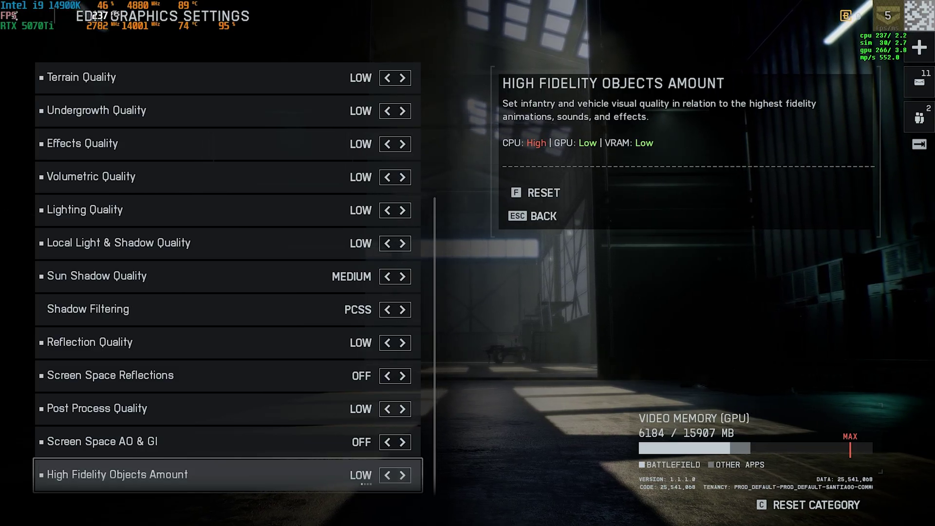
- Turn Chromatic Aberration, Vignette and Film Grain off in the graphics camera settings
key("Escape")
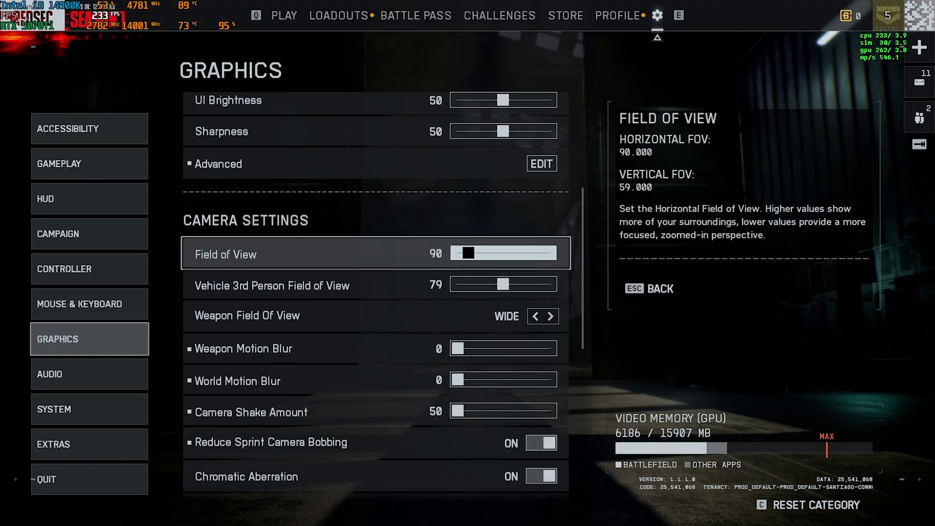
scroll(376, 292, "down", 3)
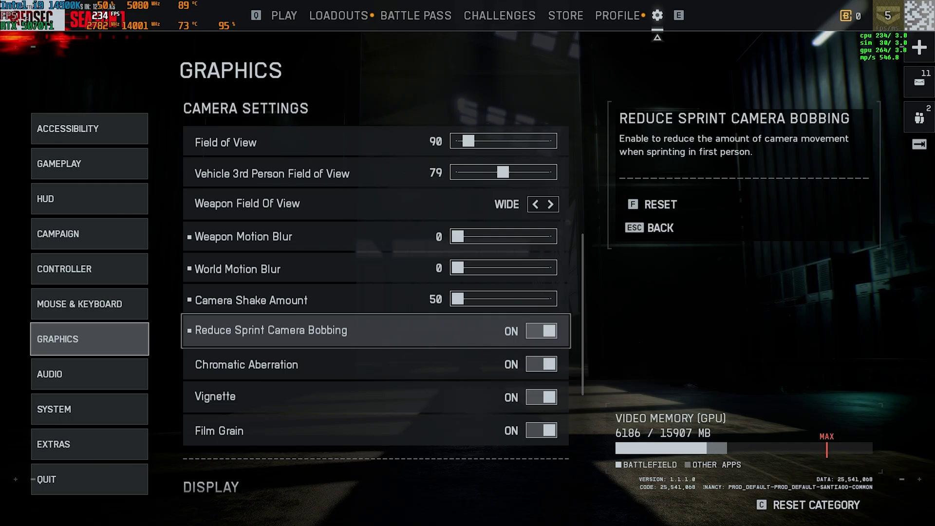
left_click(542, 364)
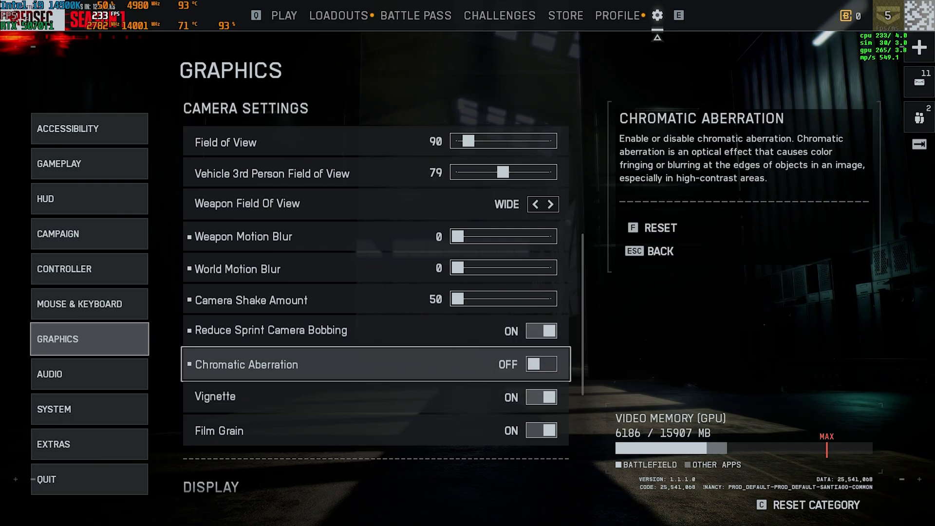
left_click(542, 397)
left_click(542, 430)
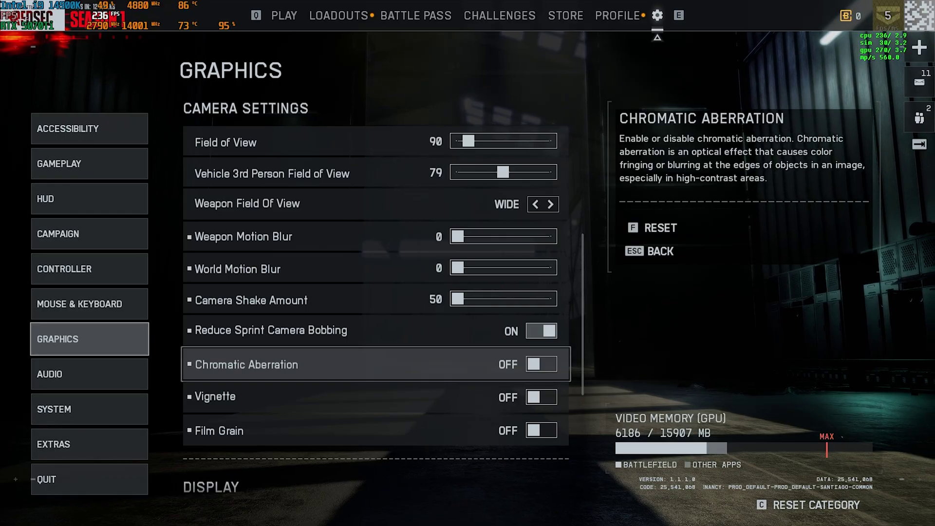
- Review the display settings, including Fullscreen Mode, Refresh Rate and Vertical Sync
scroll(375, 292, "down", 5)
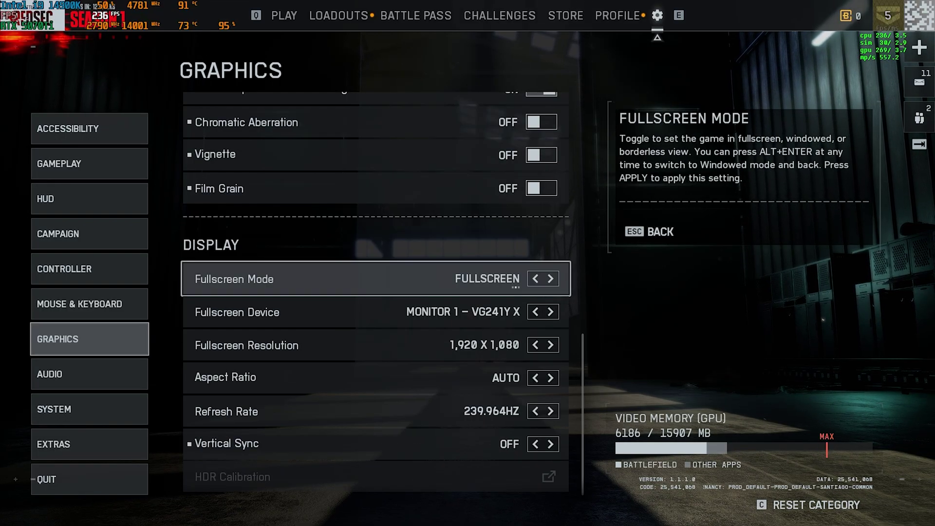
key("Left")
key("Right")
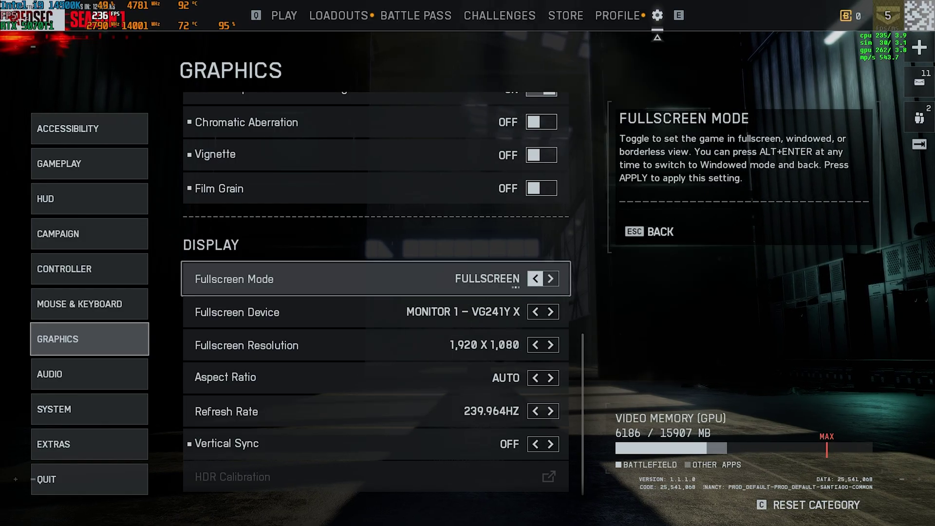
key("Down")
key("Down")
key("Down")
key("Down")
key("Down")
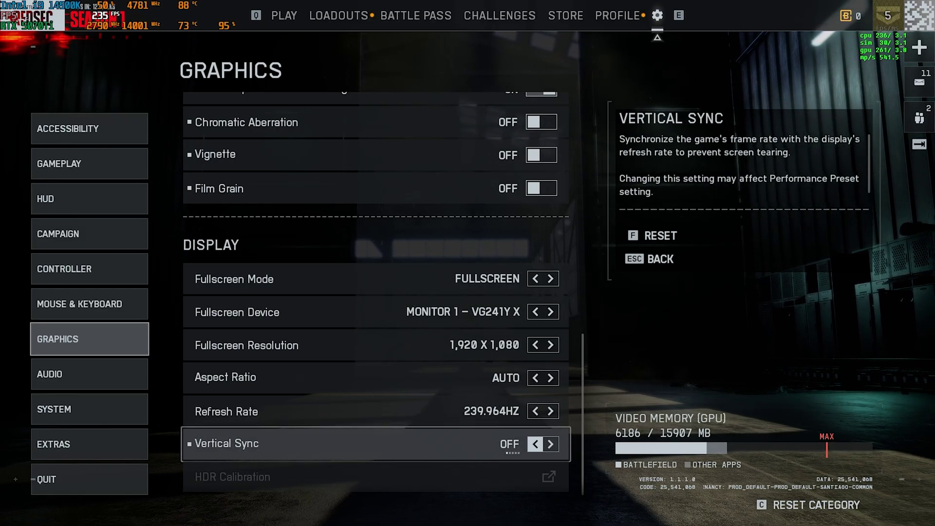
key("Up")
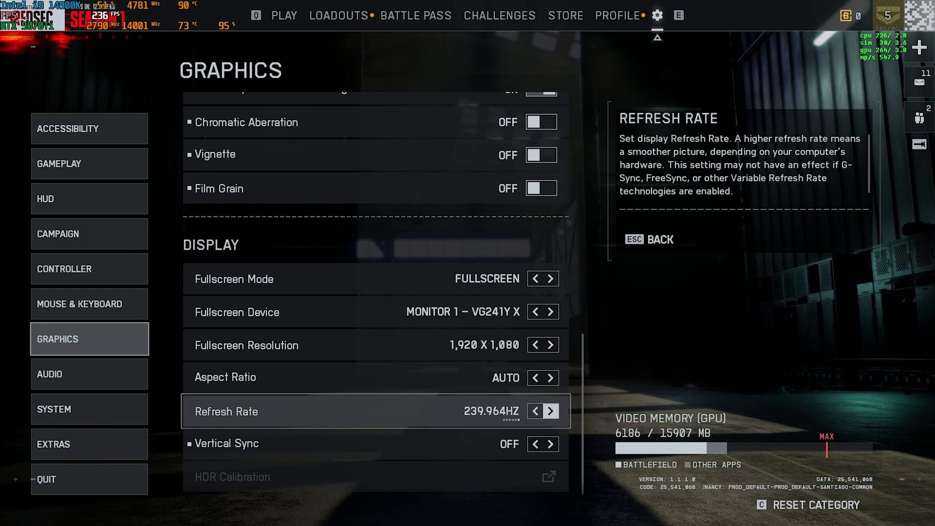
- Open the advanced graphics settings and set Fixed Resolution Scale to 90
scroll(519, 159, "up", 10)
key("Down")
key("Down")
key("Down")
key("Down")
key("Down")
key("Down")
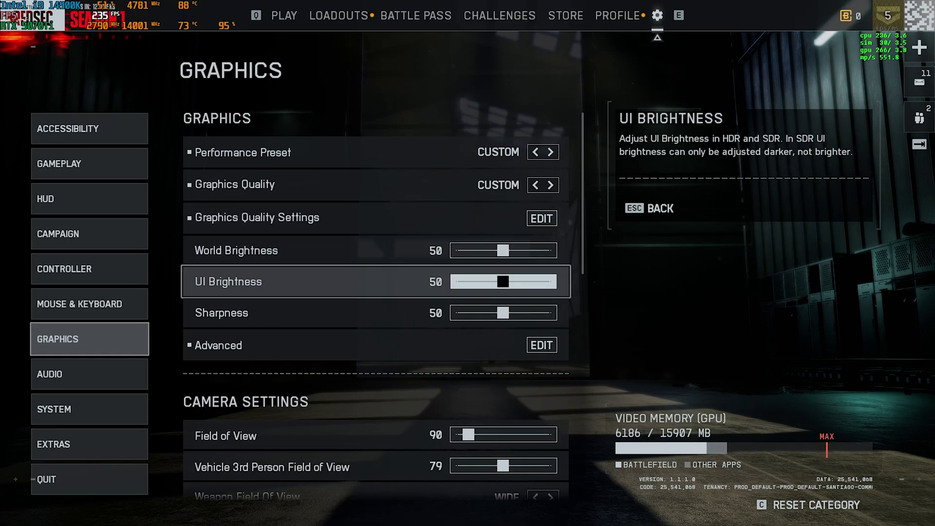
key("Return")
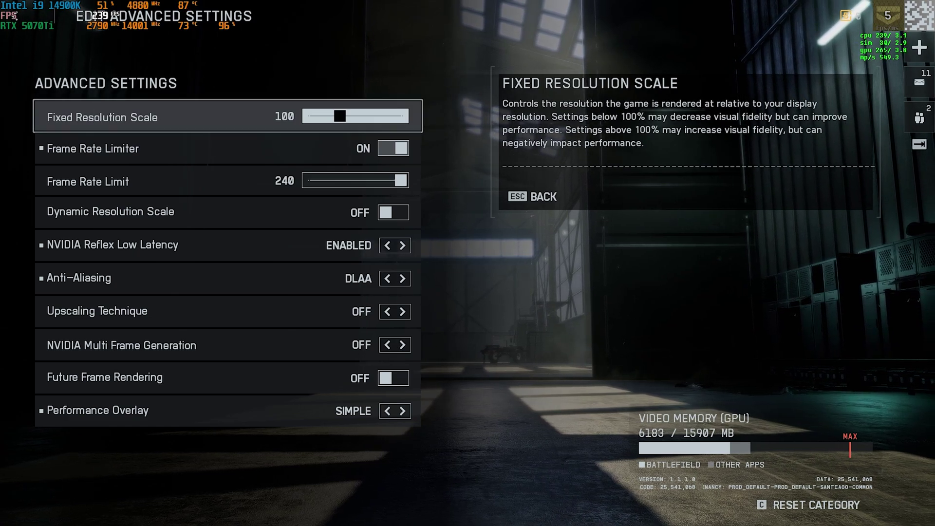
key("Right")
key("Right")
key("Left")
key("Left")
key("Left")
key("Left")
key("Left")
key("Left")
key("Left")
key("Left")
key("Left")
key("Left")
key("Left")
key("Left")
key("Left")
key("Left")
key("Left")
key("Left")
key("Left")
key("Left")
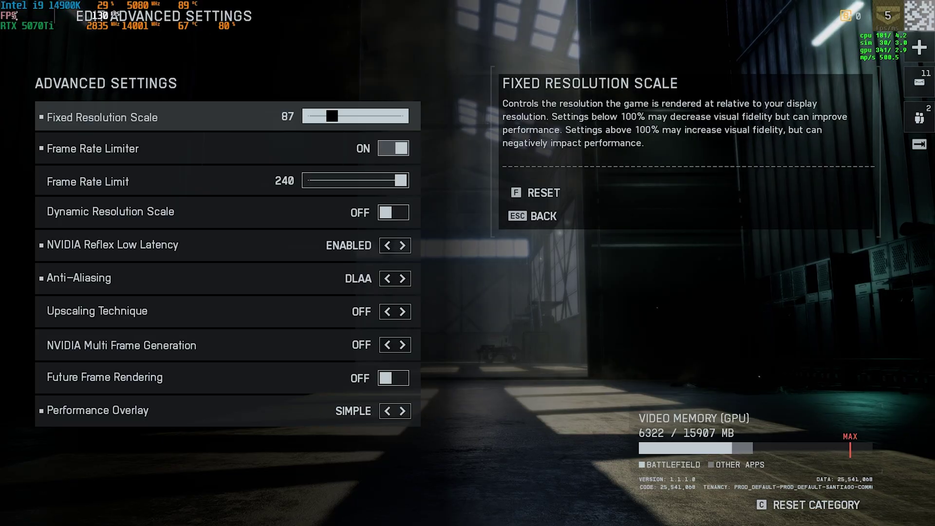
key("Right")
key("Right")
key("Right")
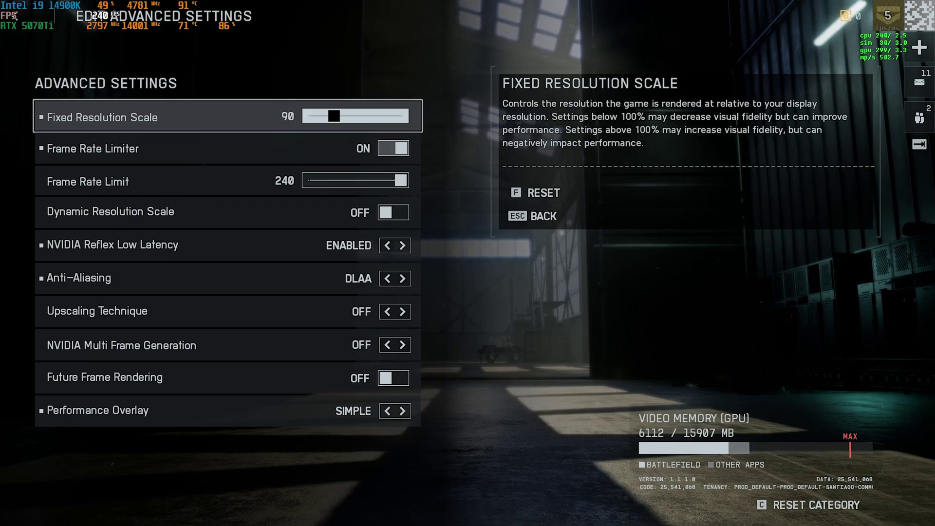
- Check the Frame Rate Limiter and set NVIDIA Reflex Low Latency to Enabled + Boost
left_click(227, 148)
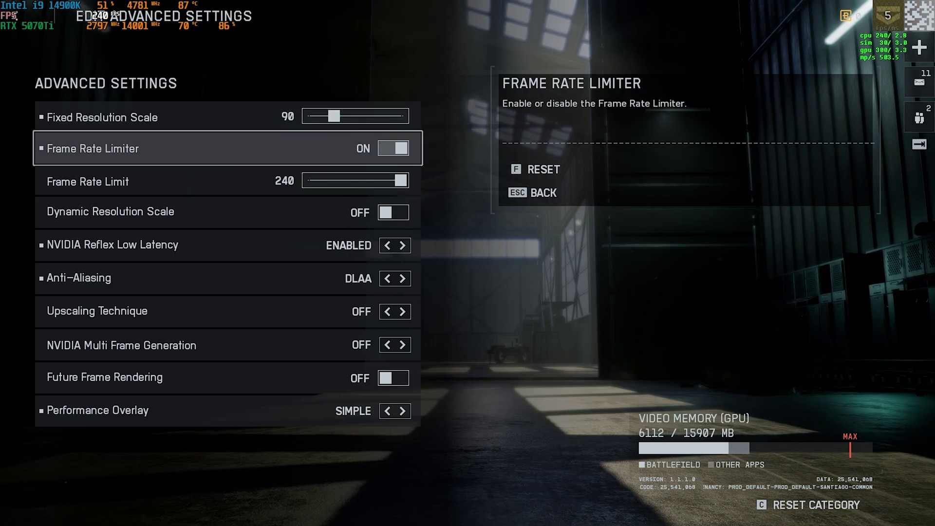
key("Down")
key("Up")
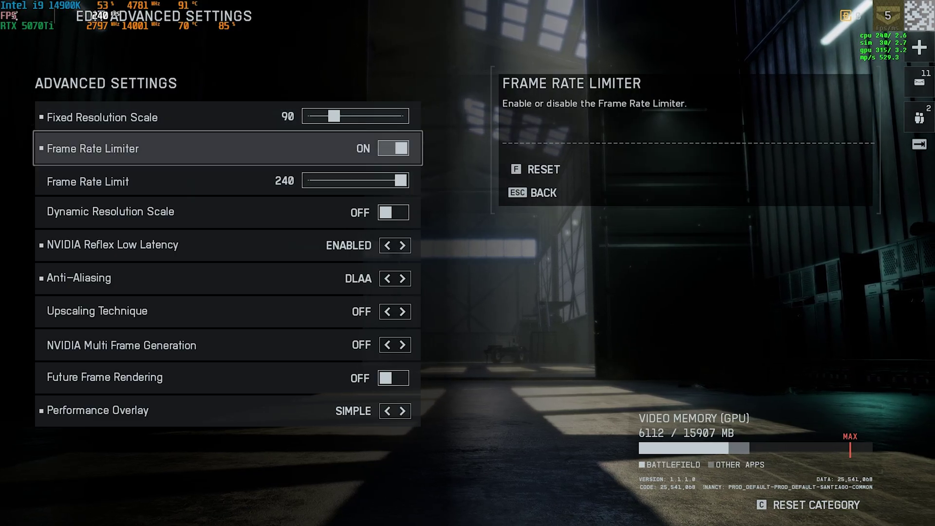
left_click(228, 245)
left_click(402, 246)
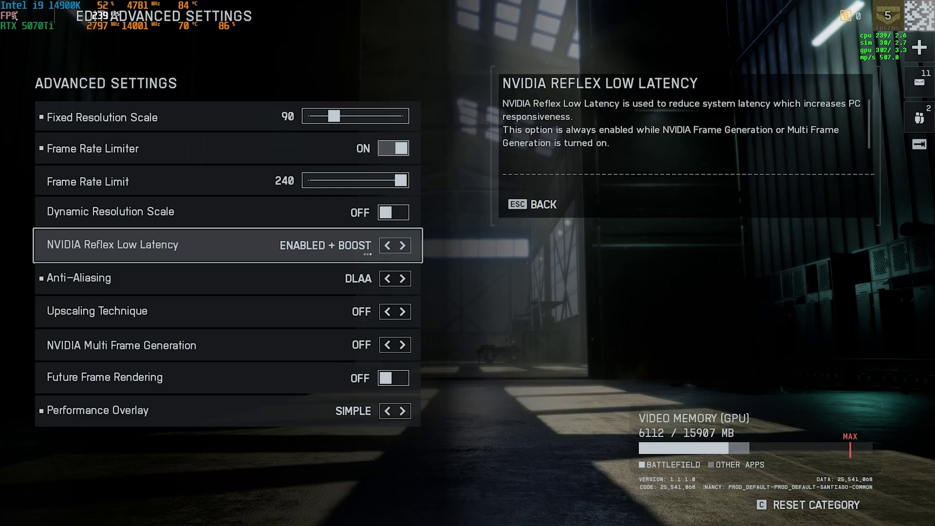
- Try FSR Native AA for Anti-Aliasing and switch it back to DLAA
left_click(227, 279)
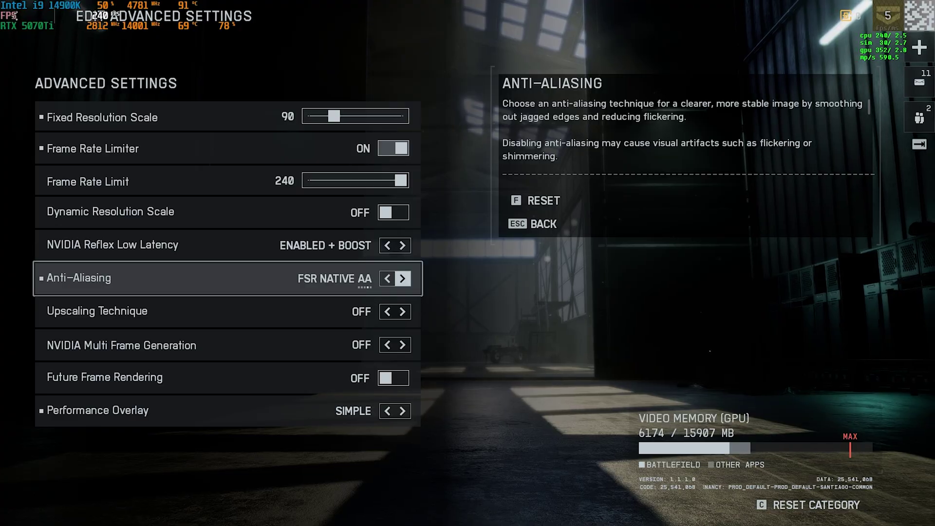
left_click(387, 279)
left_click(388, 279)
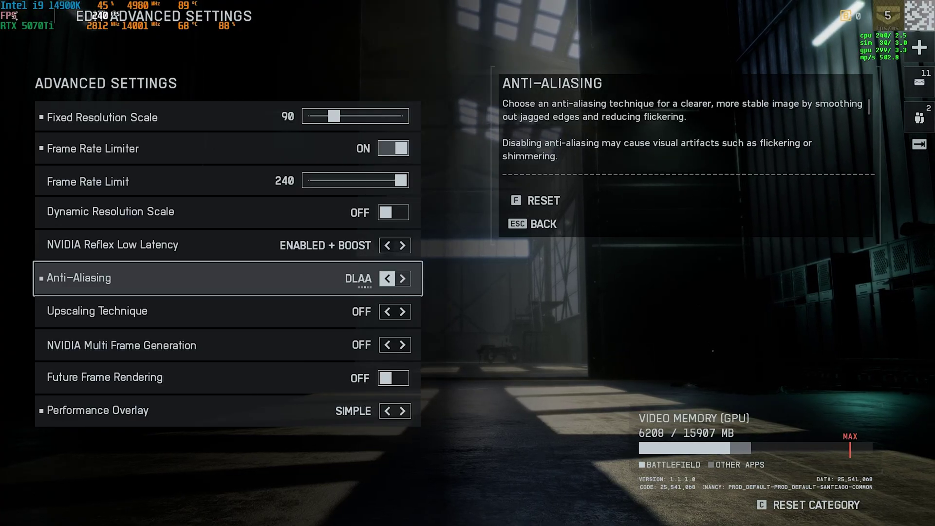
- Set Upscaling Technique to DLSS with Upscaling Quality at Performance, and check the remaining frame generation, frame rendering and overlay options
key("Down")
key("Right")
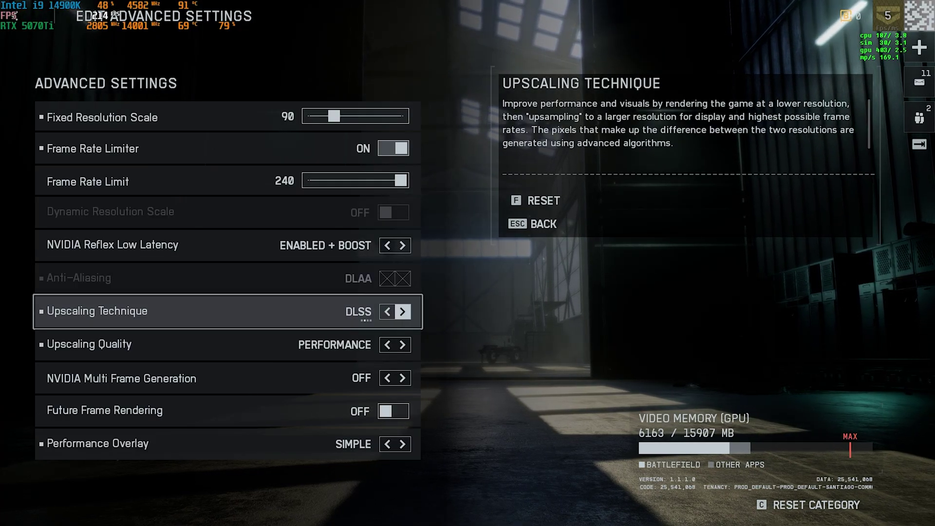
key("Down")
key("Right")
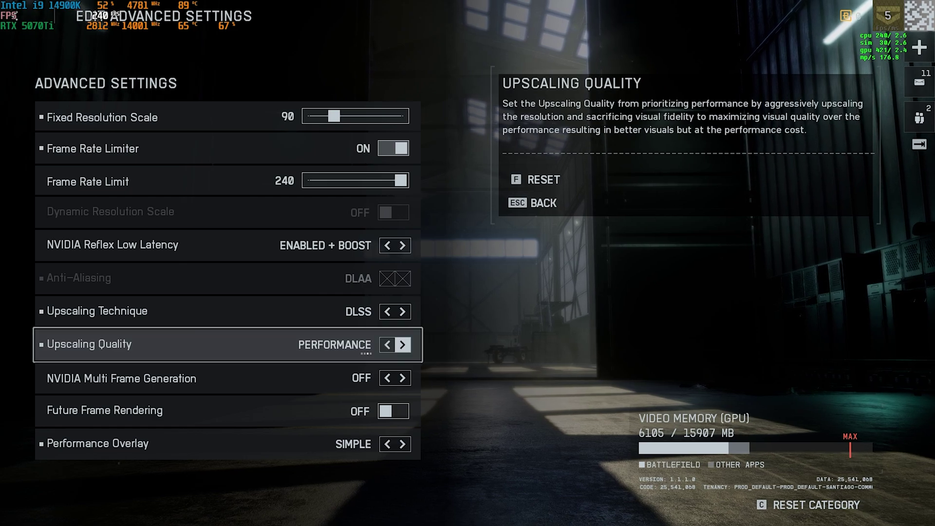
key("Right")
key("Left")
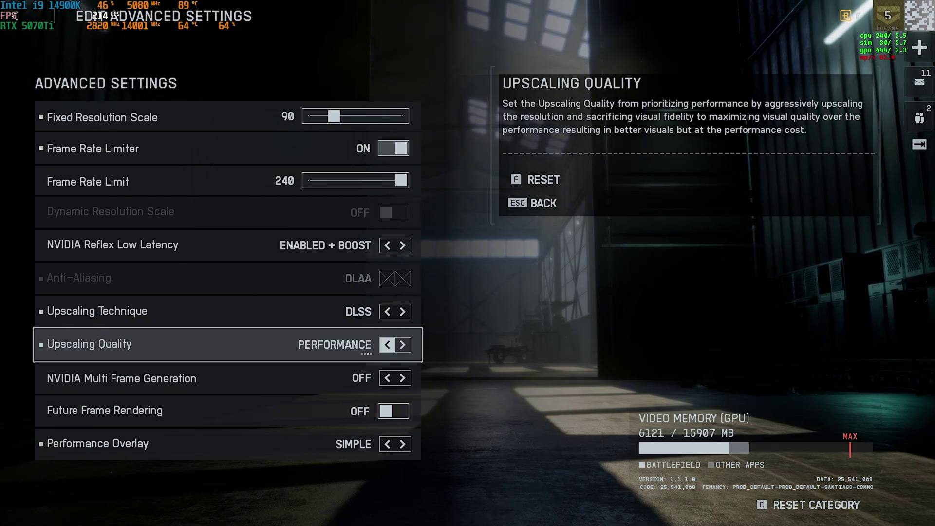
key("Down")
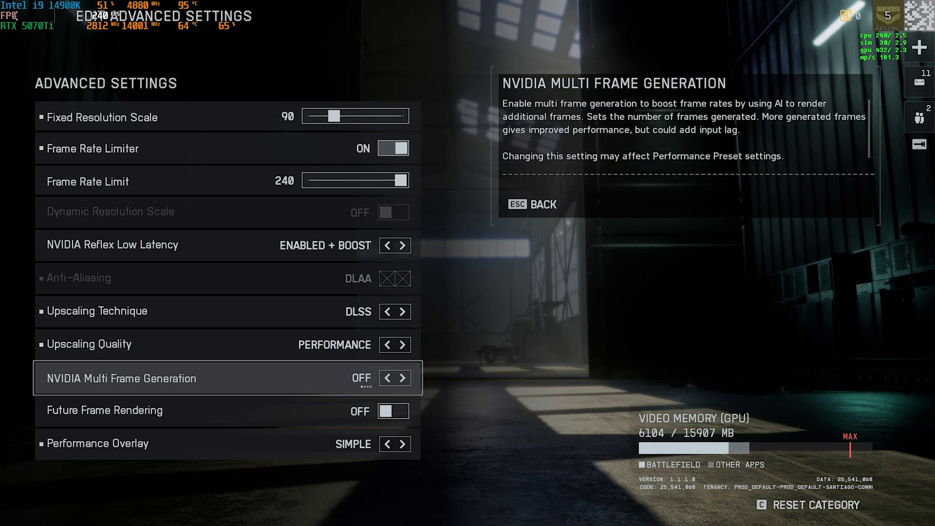
key("Down")
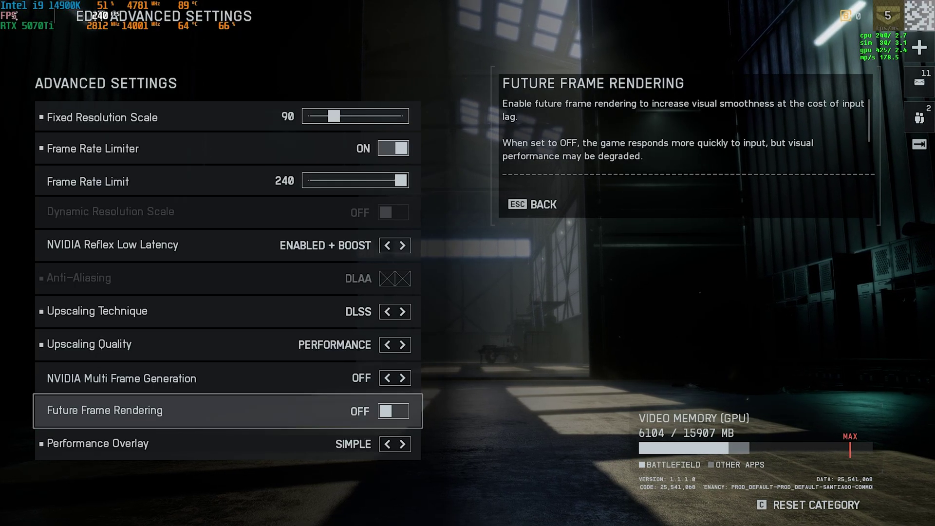
left_click(227, 443)
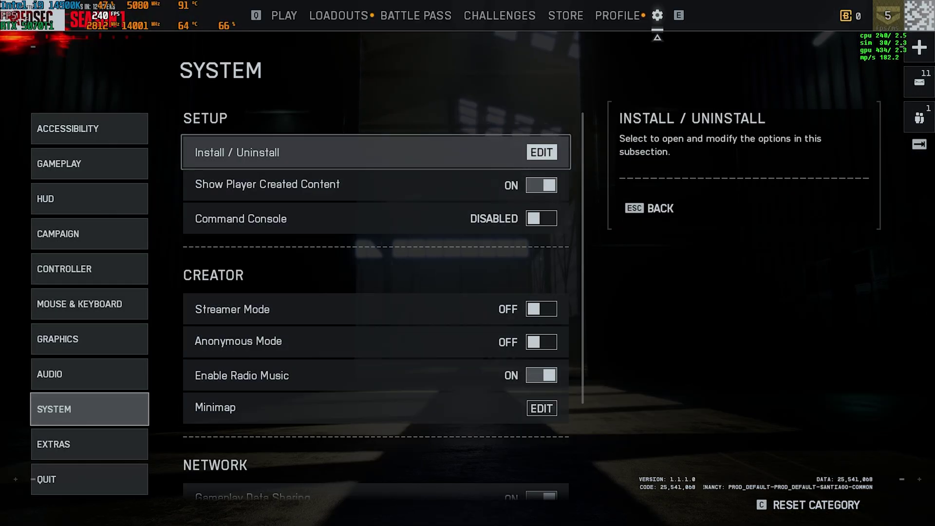
- Open the game's Install / Uninstall options and examine the Battlefield REDSEC, REDSEC Highres Textures, Multiplayer and Campaign content packages
key("Return")
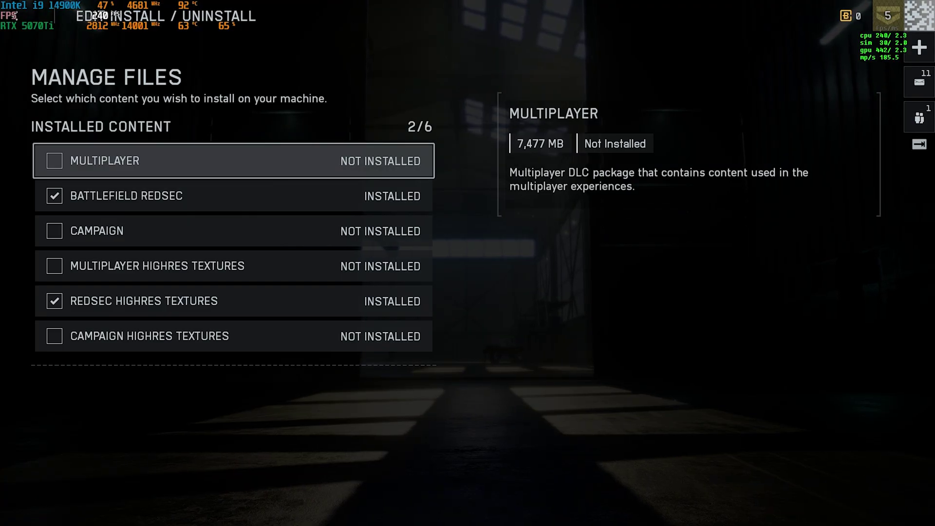
left_click(234, 301)
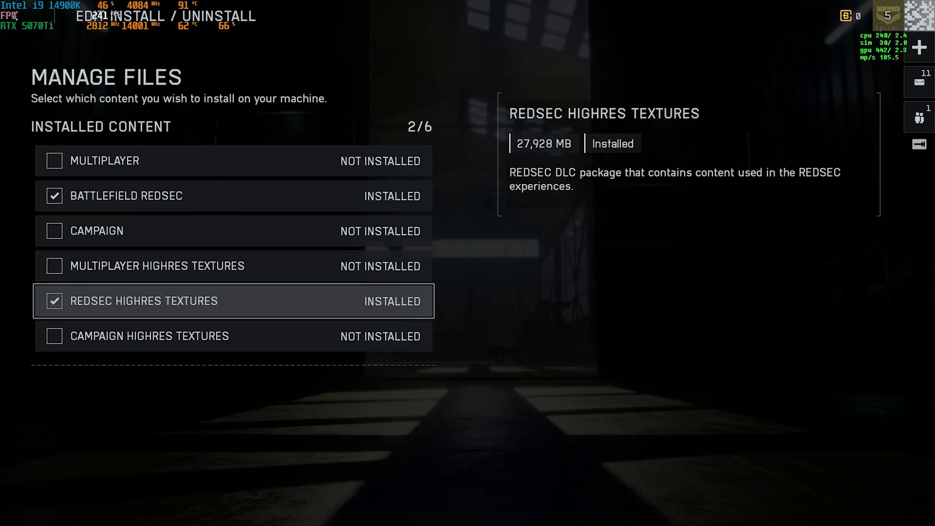
left_click(234, 196)
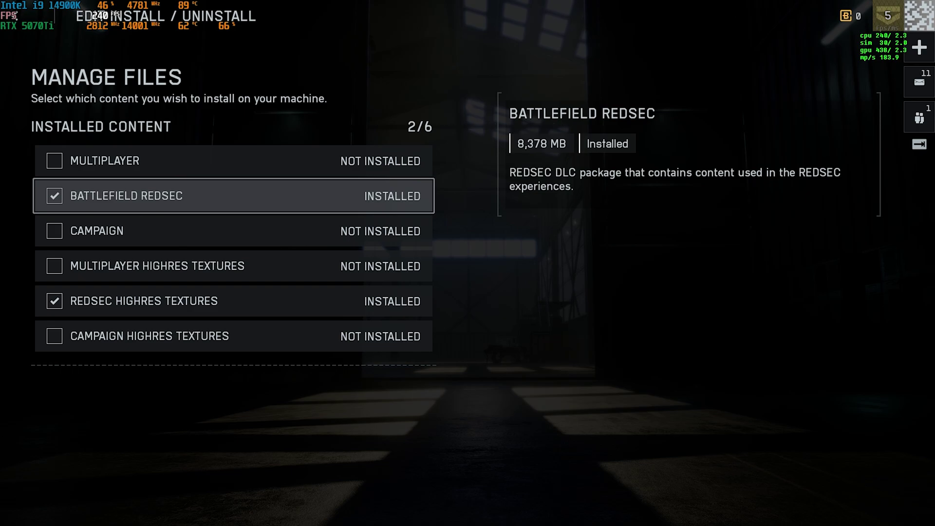
key("Up")
key("Down")
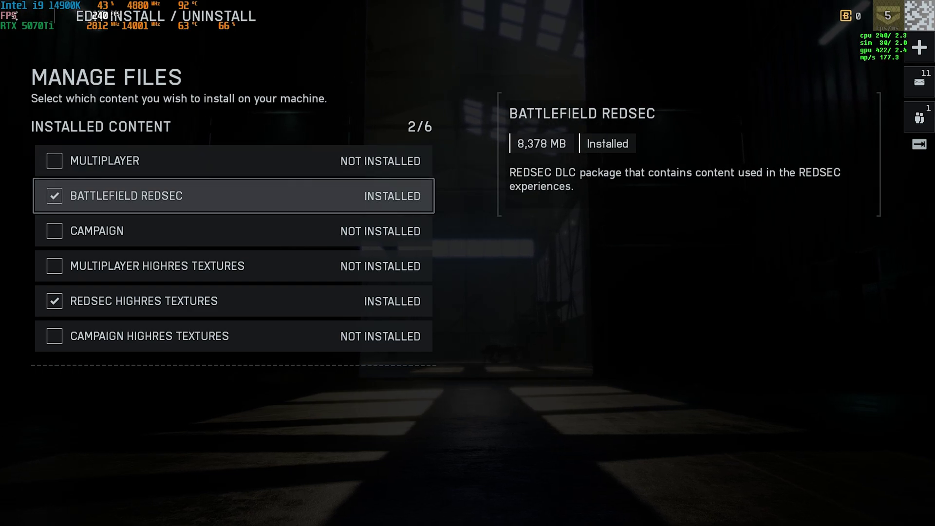
left_click(234, 230)
left_click(234, 301)
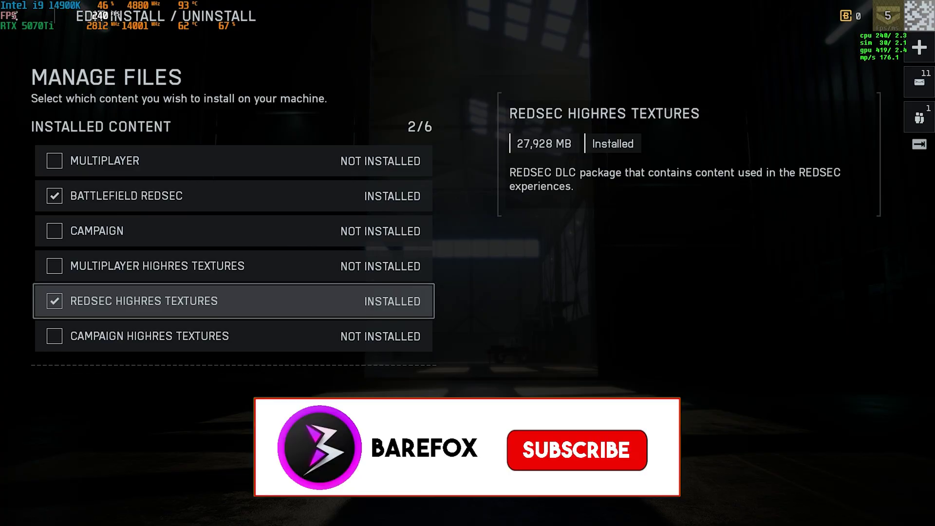
left_click(233, 161)
left_click(233, 231)
left_click(234, 301)
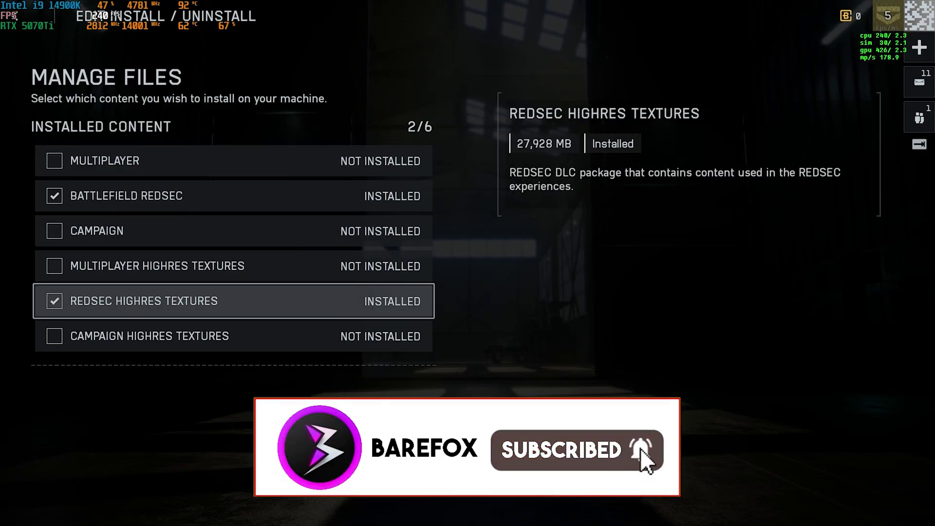